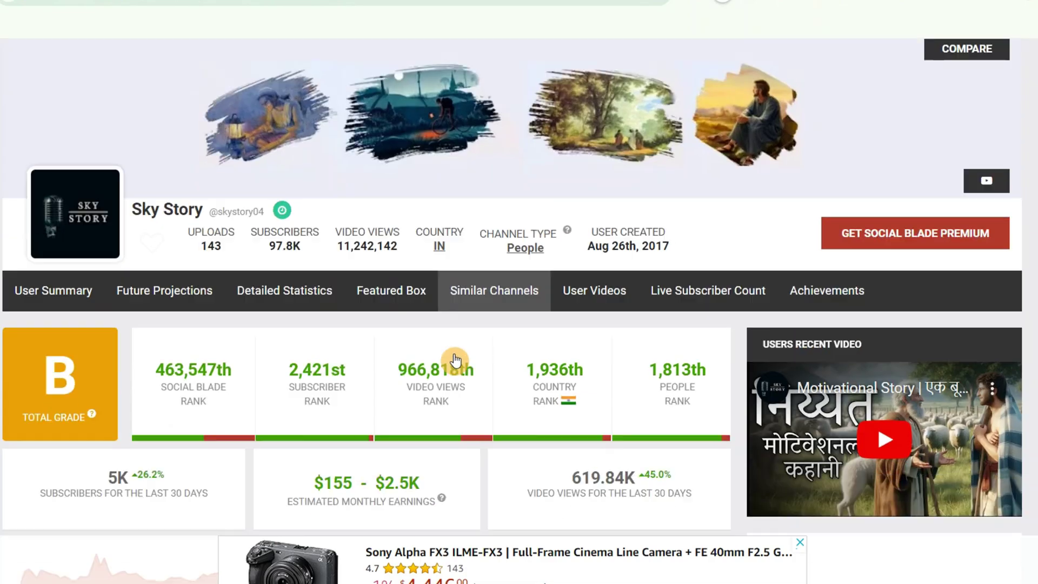
# Scroll through the story channel's popular videos for ideas.
pyautogui.scroll(-5, 451, 359)
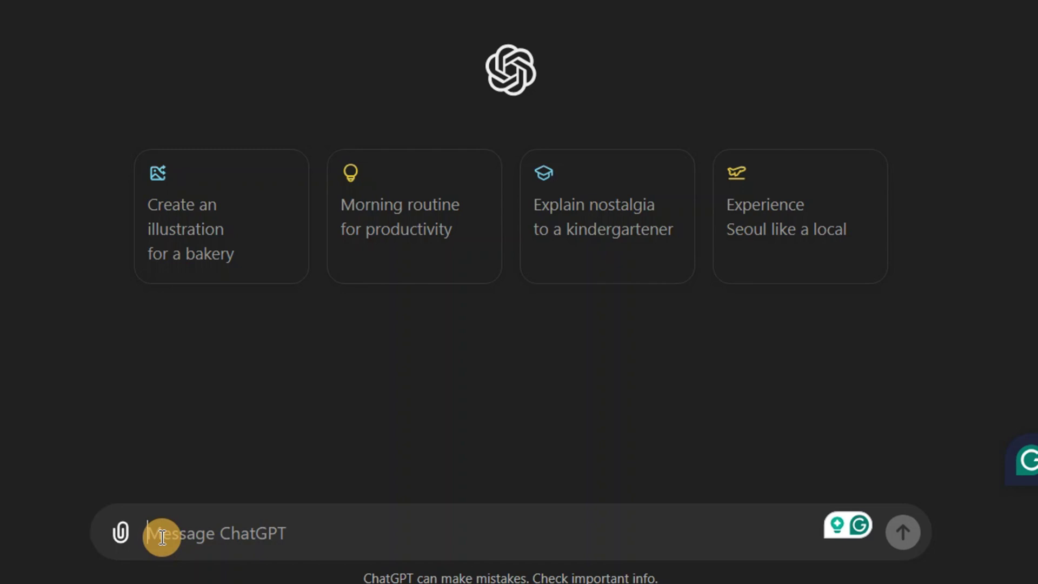
# Request a short kids story about a boy and a golden cat, then AI image prompts for every sentence.
pyautogui.write('Write a short kids story about a young boy and a cat in about 150 words')
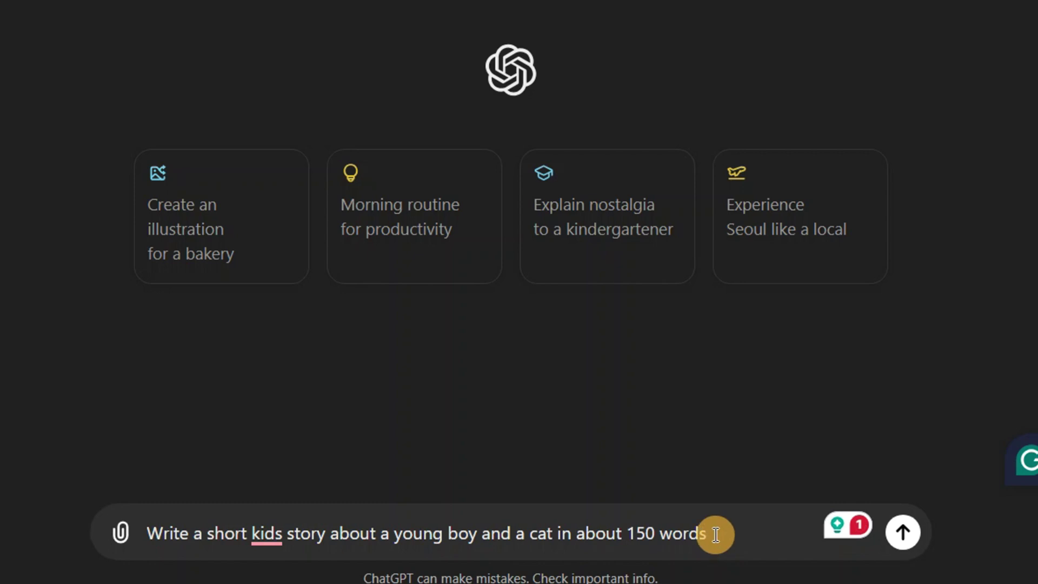
pyautogui.press('Return')
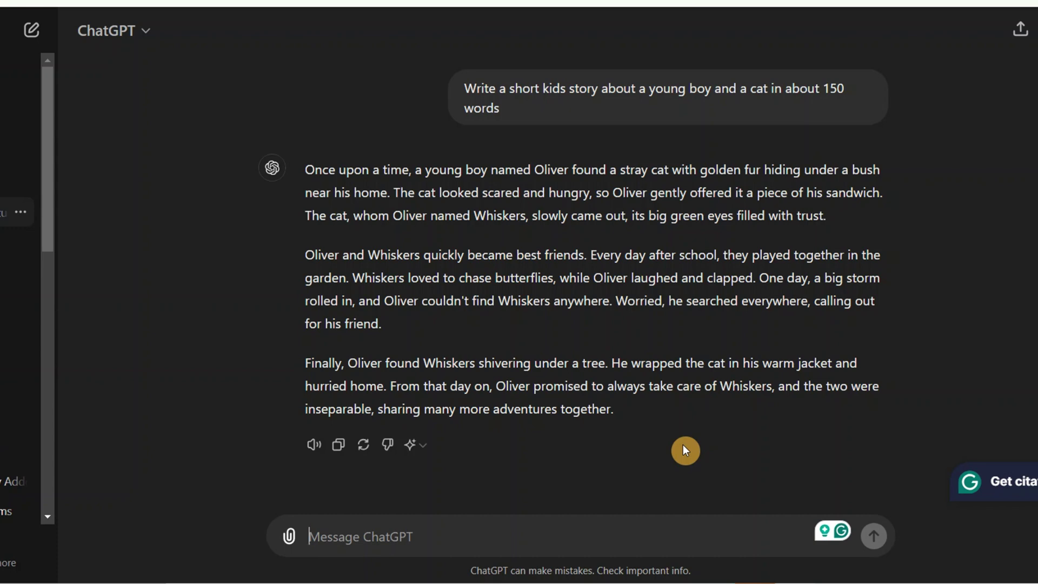
pyautogui.write('Also, write Text Prompts I can use to generate AI images for every sentence of this story that explains each scene.')
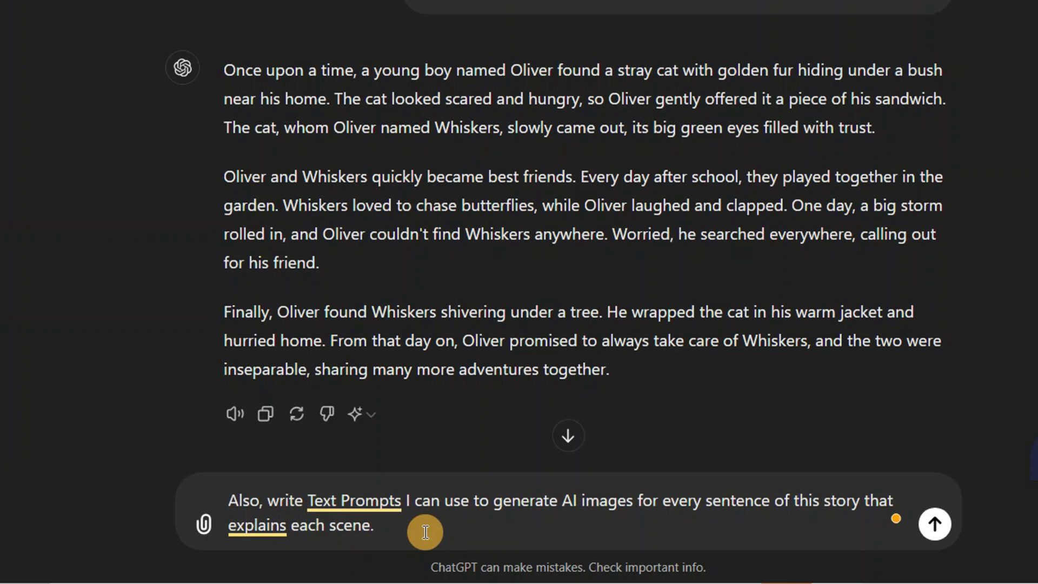
pyautogui.press('Return')
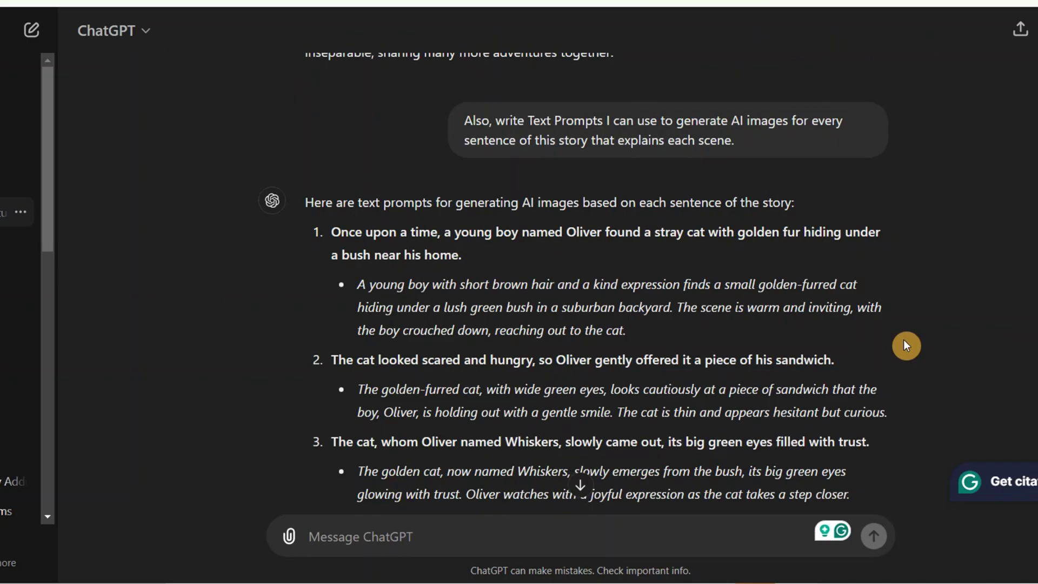
pyautogui.scroll(3, 859, 274)
pyautogui.scroll(-2, 687, 300)
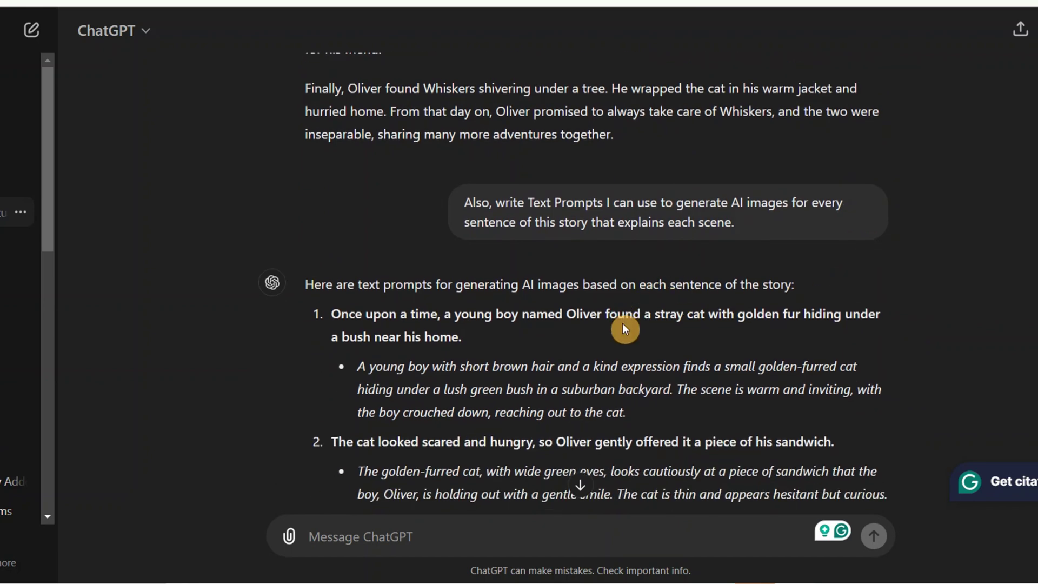
pyautogui.scroll(-4, 622, 324)
pyautogui.scroll(-1, 599, 324)
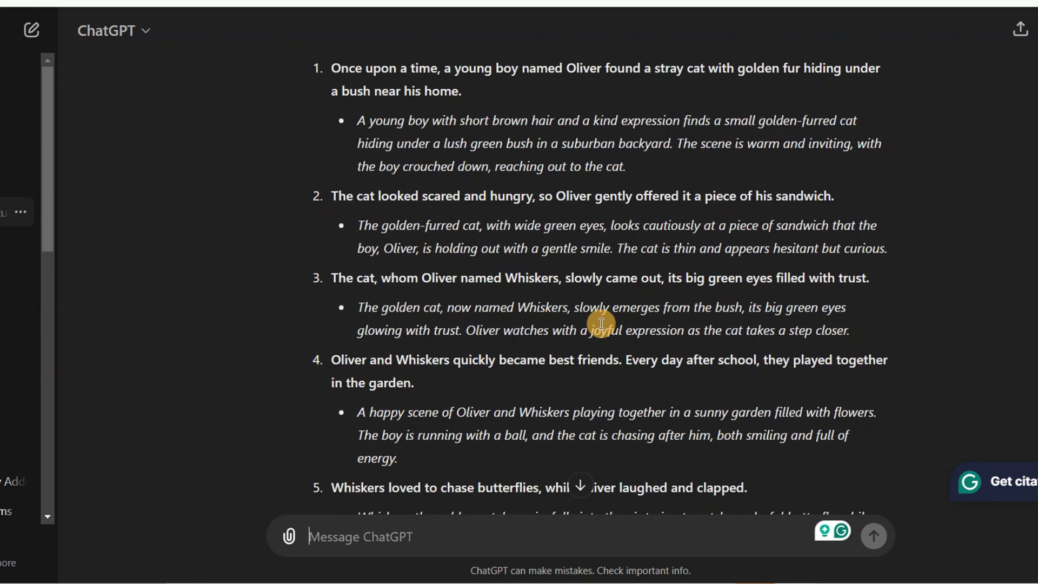
pyautogui.scroll(-2, 601, 323)
pyautogui.scroll(5, 607, 336)
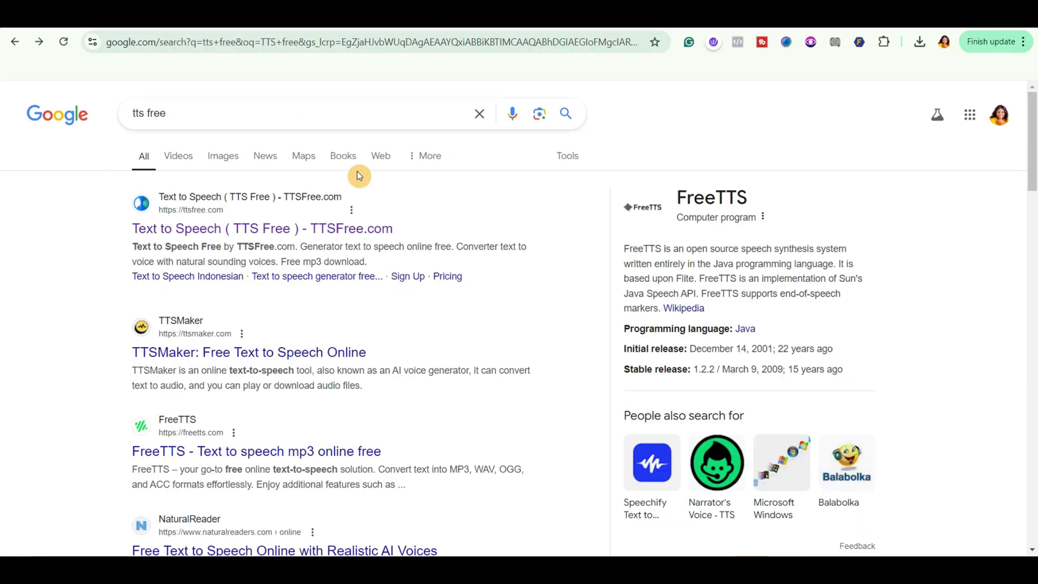
# Copy the story text and paste it into the TTSFree text box.
pyautogui.click(233, 230)
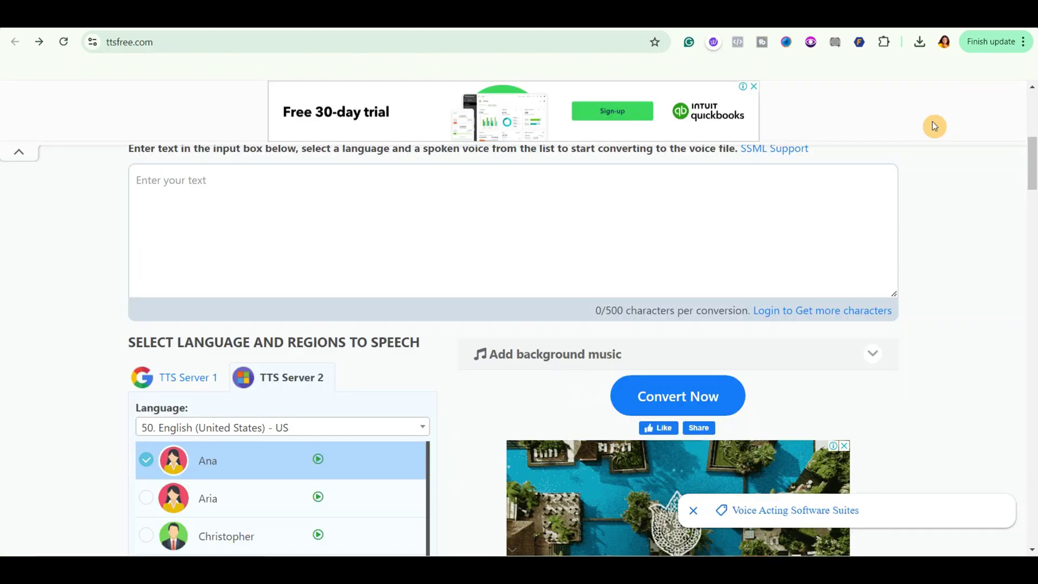
pyautogui.scroll(5, 934, 125)
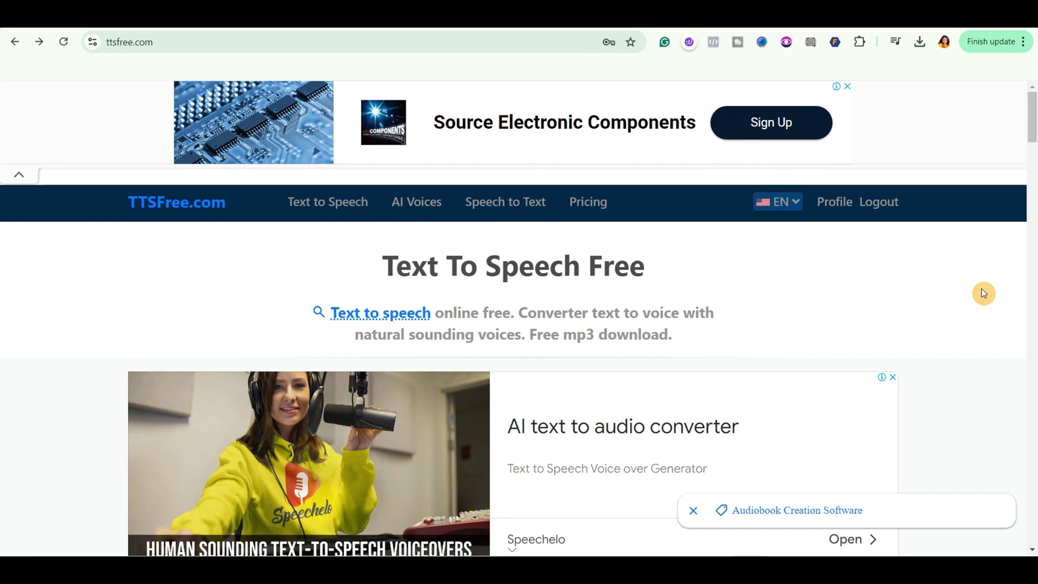
pyautogui.scroll(-6, 980, 289)
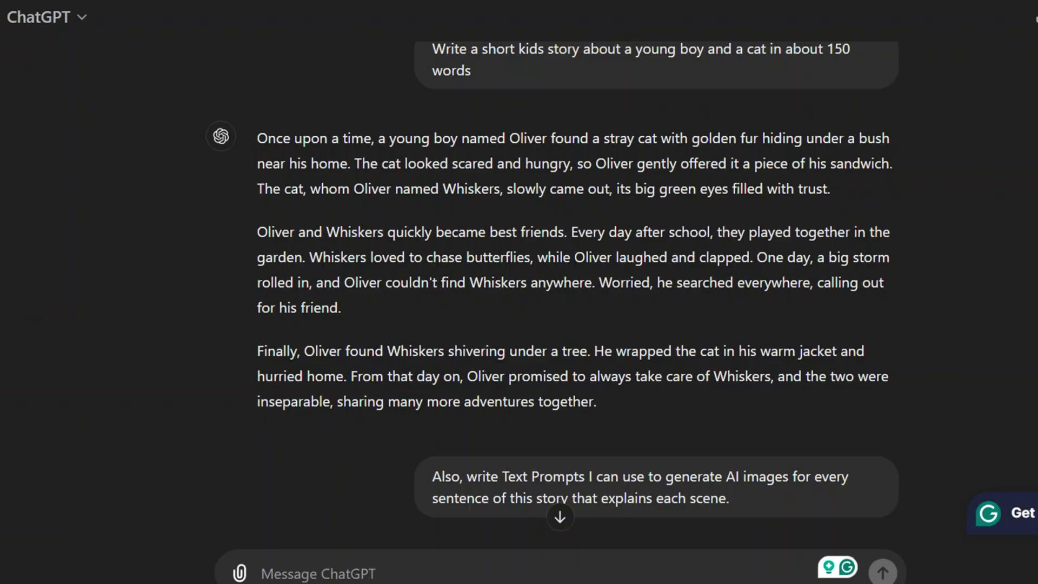
pyautogui.moveTo(258, 139); pyautogui.dragTo(599, 408)
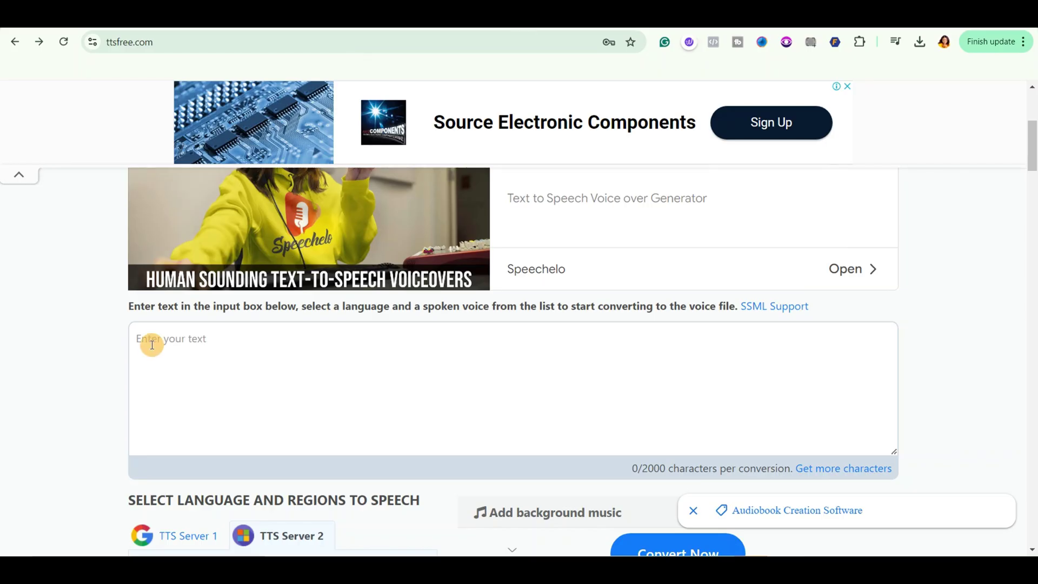
pyautogui.click(146, 342)
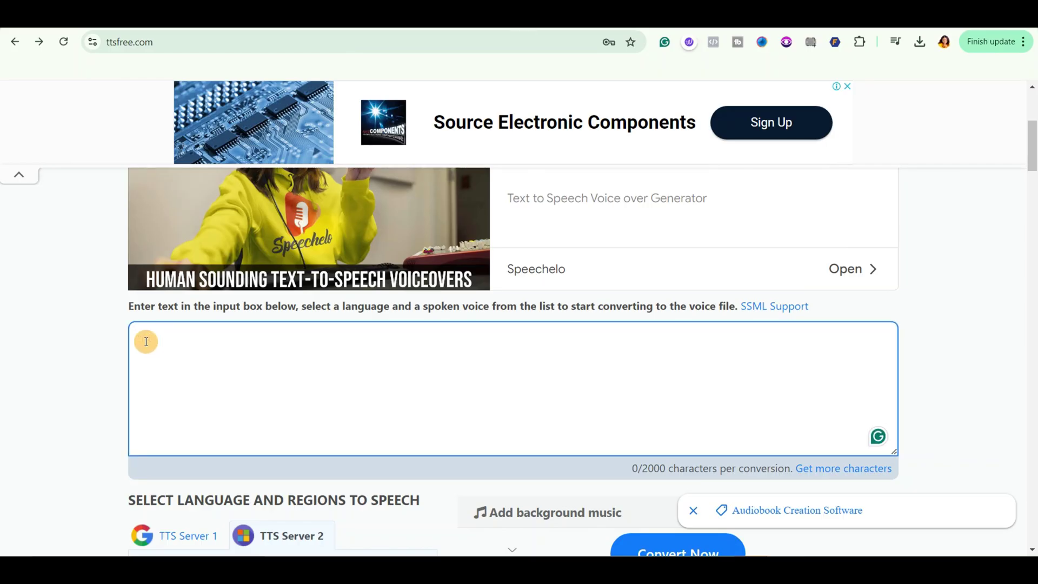
pyautogui.hotkey('ctrl', 'v')
pyautogui.scroll(-3, 560, 336)
pyautogui.scroll(-3, 436, 377)
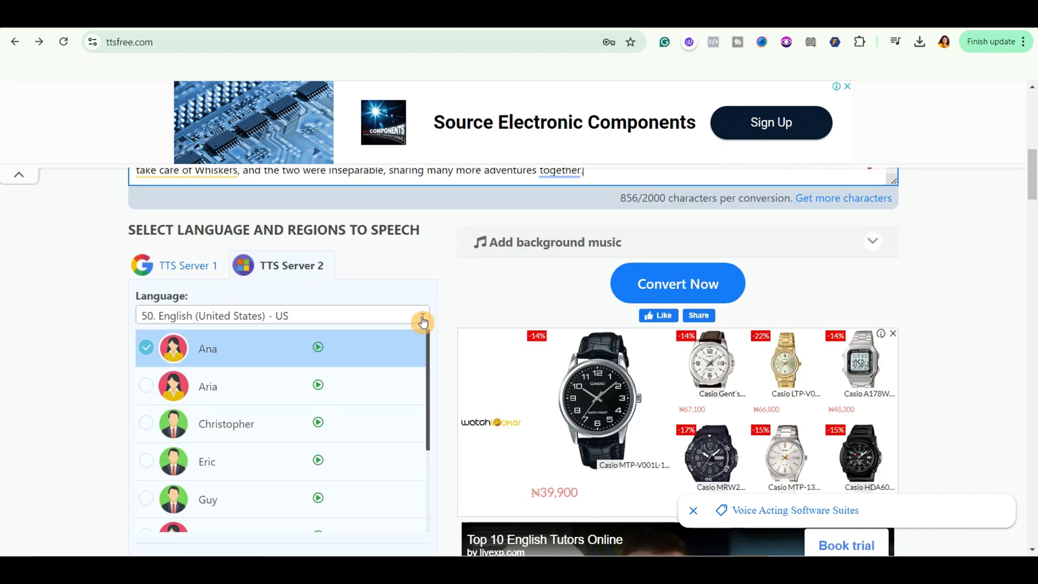
# Convert the story to speech with the Christopher voice and download the MP3.
pyautogui.click(422, 321)
pyautogui.scroll(1, 440, 370)
pyautogui.scroll(-2, 444, 364)
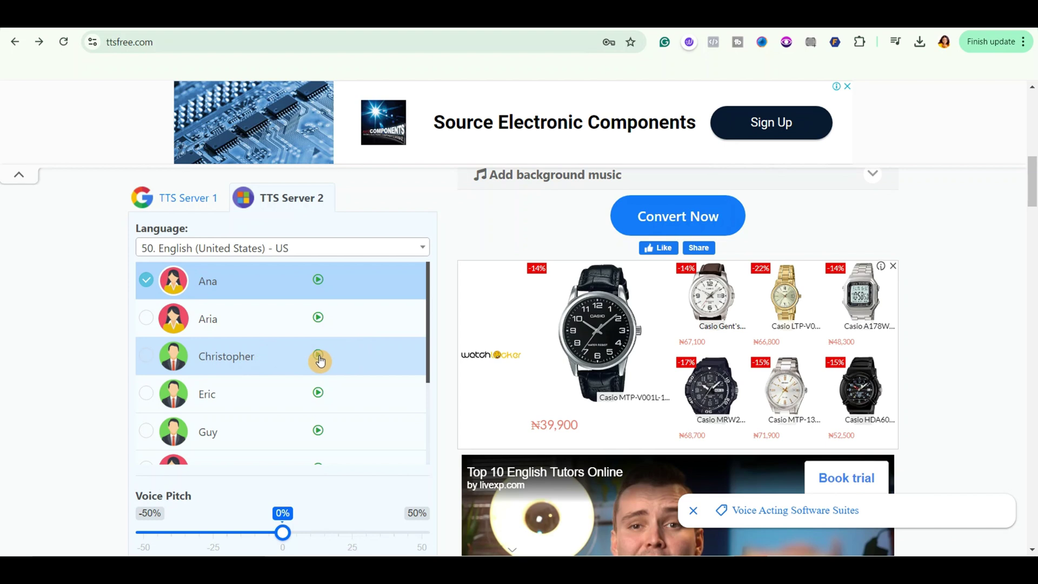
pyautogui.click(147, 358)
pyautogui.scroll(-3, 248, 367)
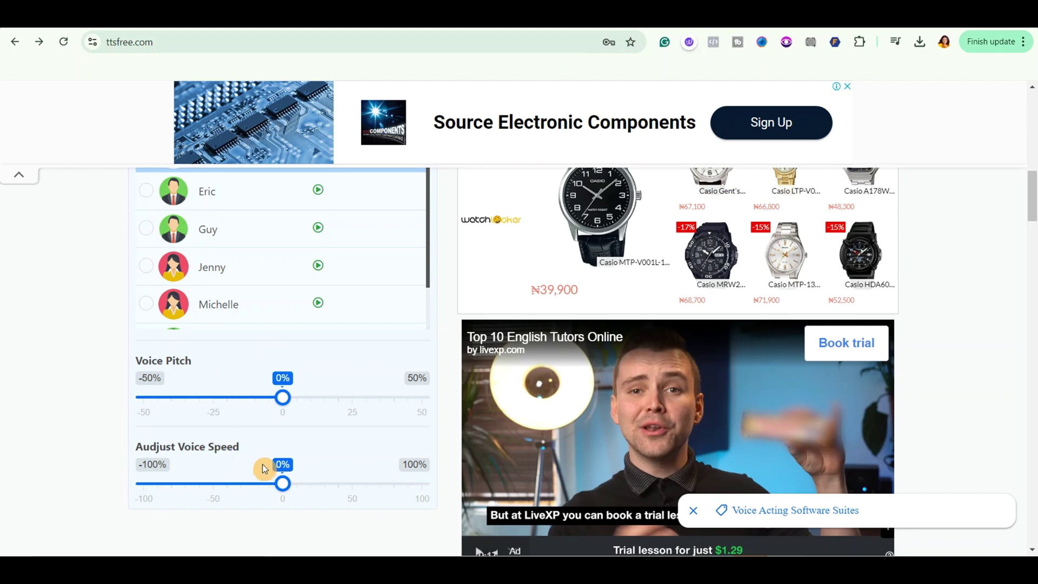
pyautogui.scroll(5, 452, 446)
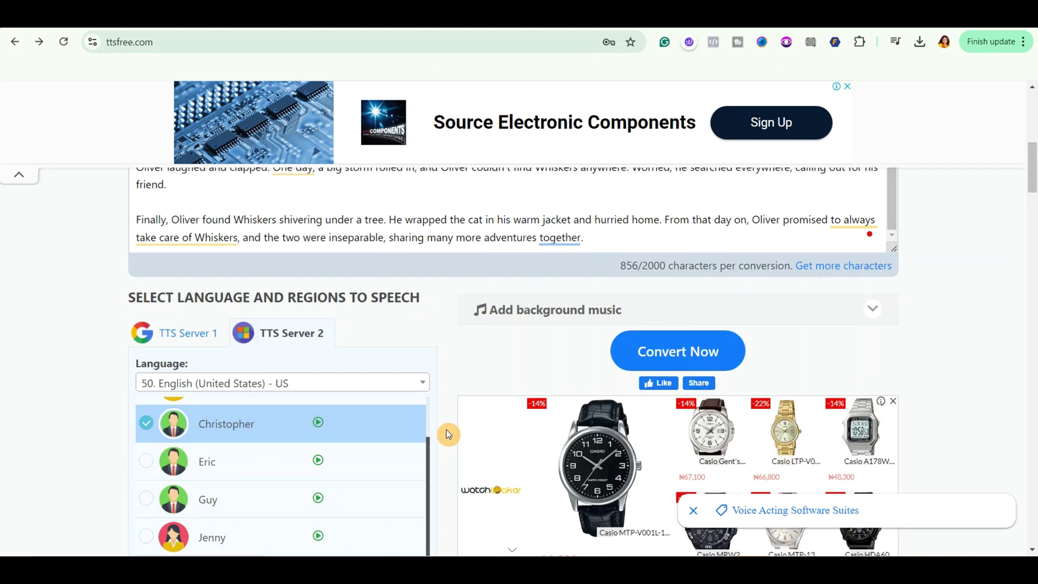
pyautogui.click(687, 357)
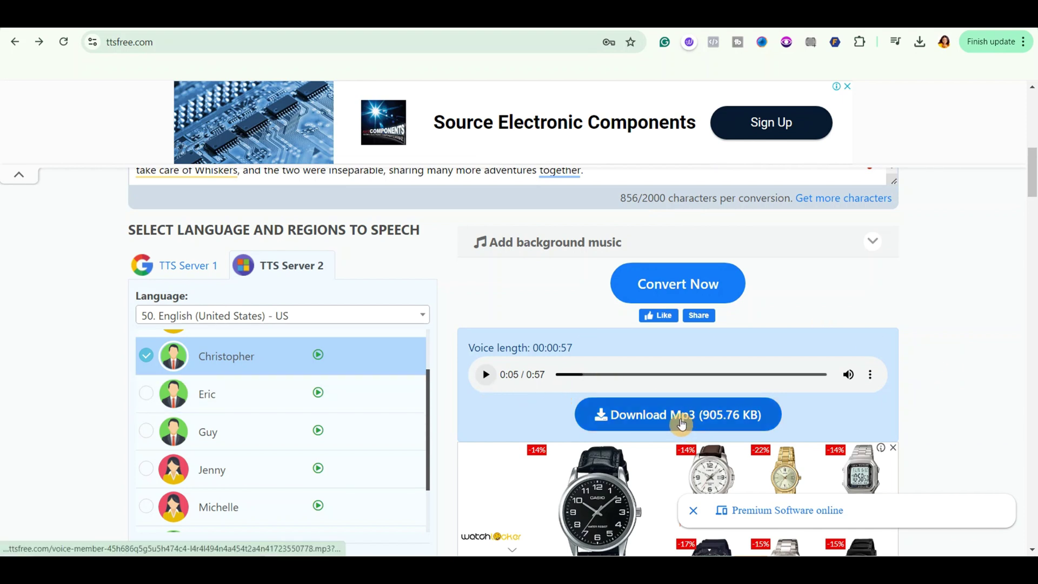
pyautogui.click(682, 424)
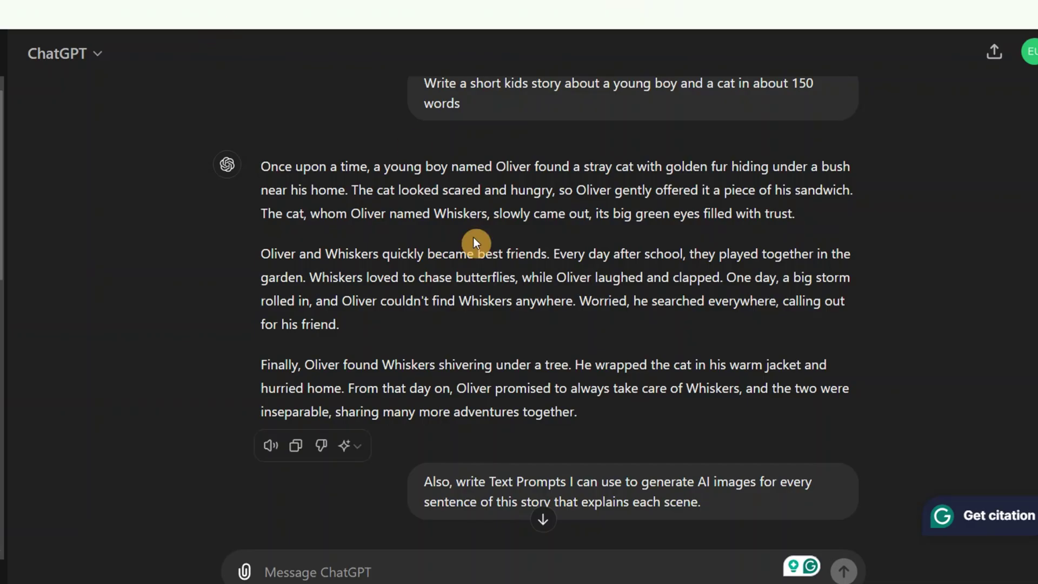
# Paste the first boy-and-cat scene prompt into Ideogram with 3d render, cinematic and vibrant styles.
pyautogui.scroll(-10, 465, 248)
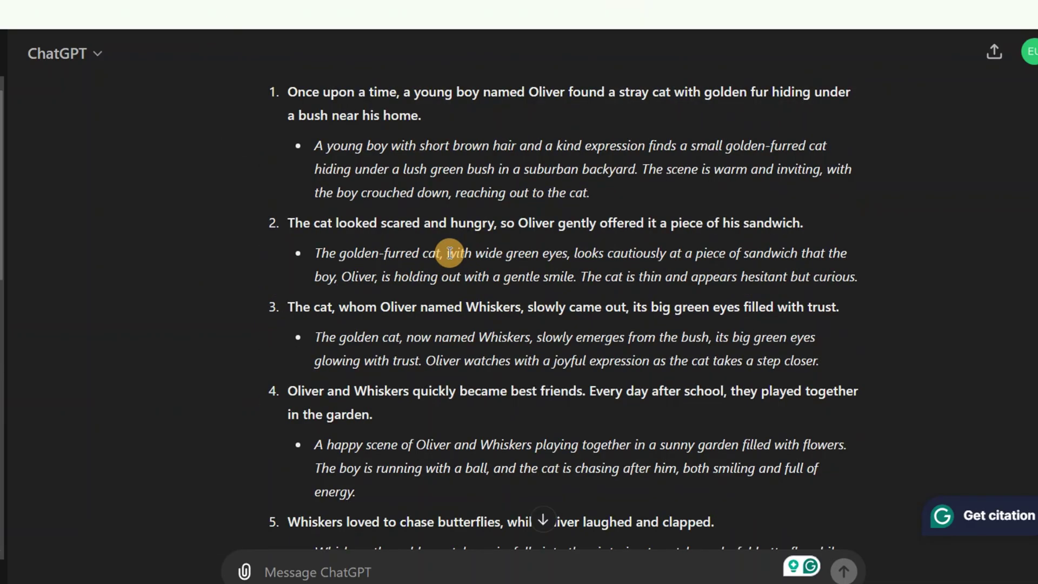
pyautogui.scroll(5, 427, 259)
pyautogui.scroll(-4, 397, 268)
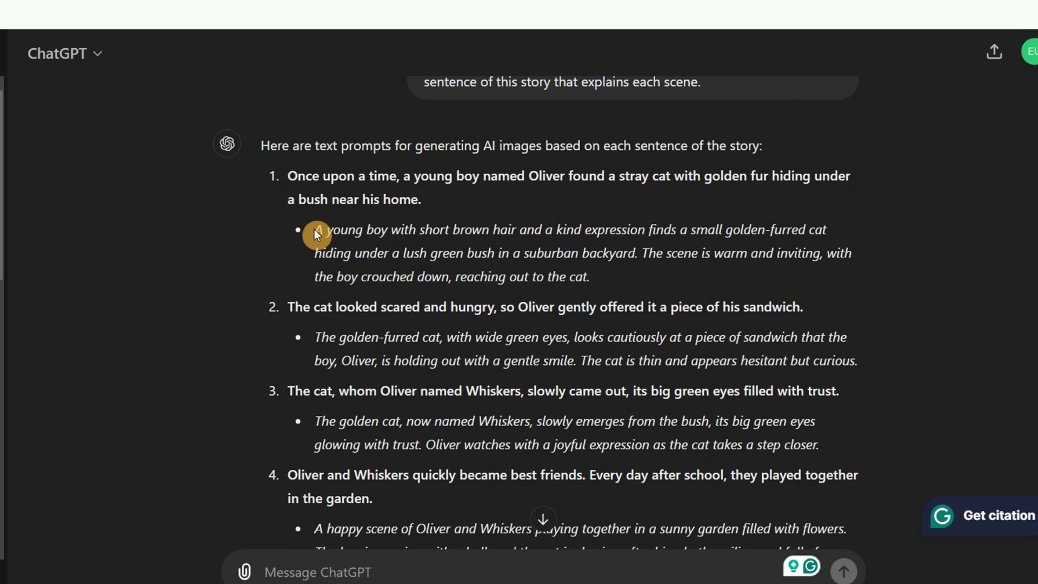
pyautogui.moveTo(316, 233); pyautogui.dragTo(590, 276)
pyautogui.hotkey('ctrl', 'c')
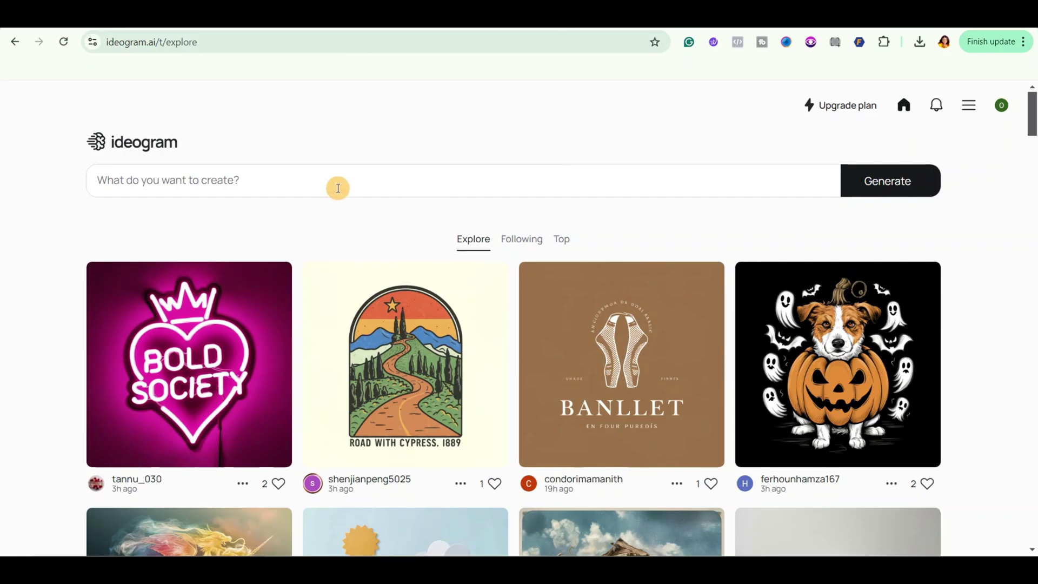
pyautogui.click(131, 182)
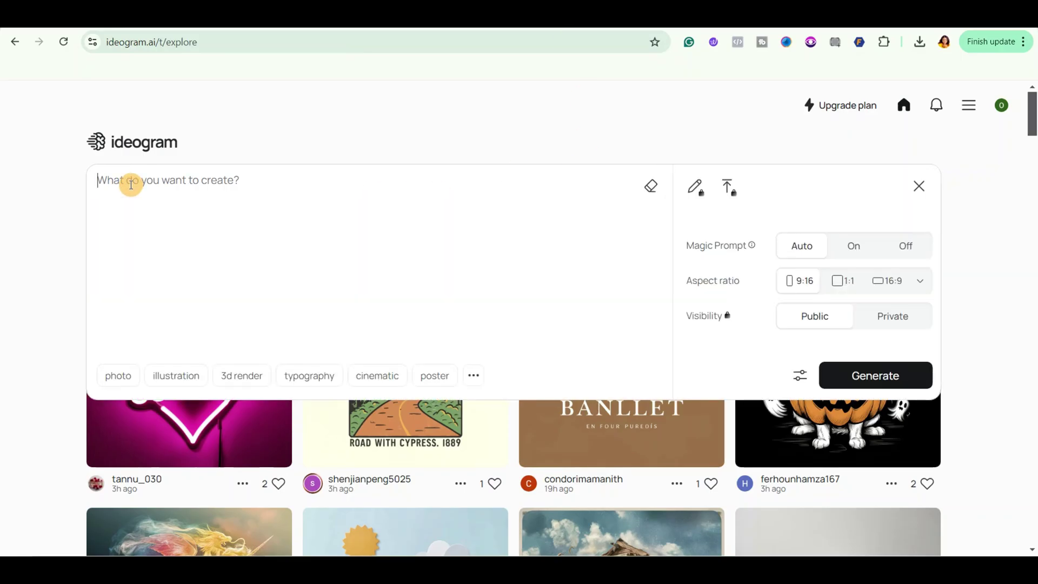
pyautogui.hotkey('ctrl', 'v')
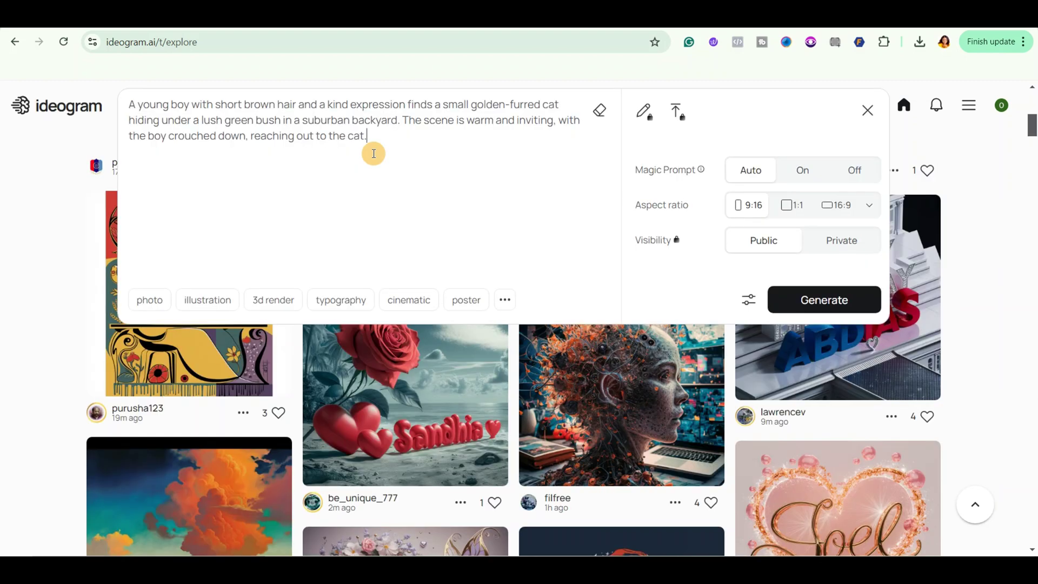
pyautogui.click(279, 298)
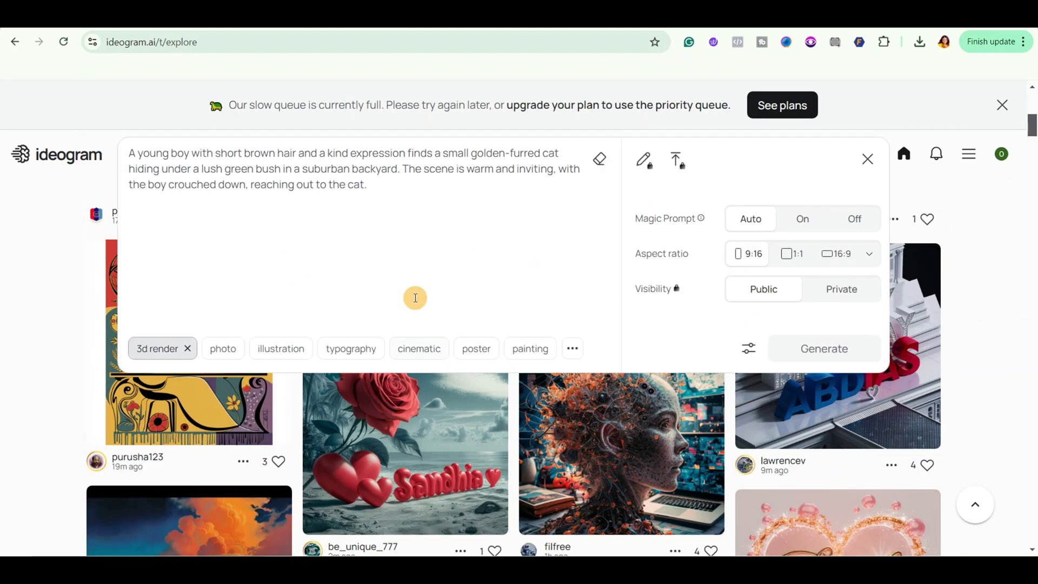
pyautogui.click(419, 348)
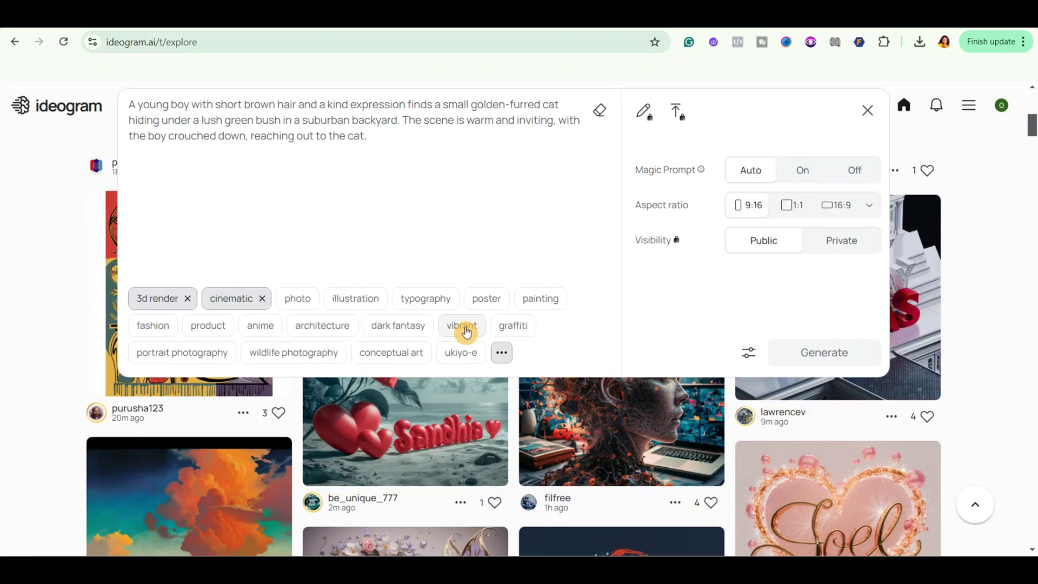
pyautogui.click(466, 331)
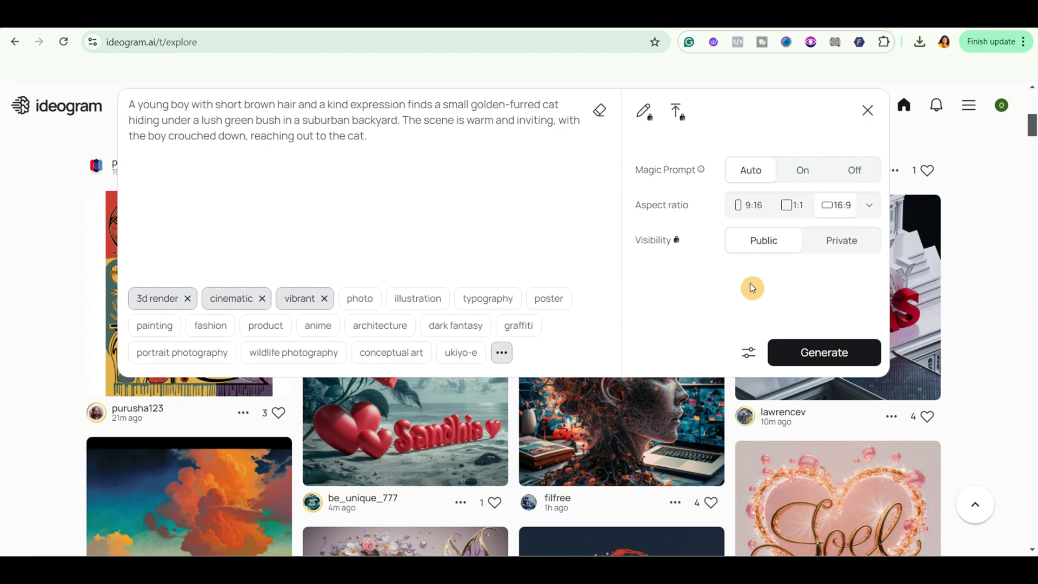
# Generate the images and download the first variant as a JPEG.
pyautogui.click(833, 362)
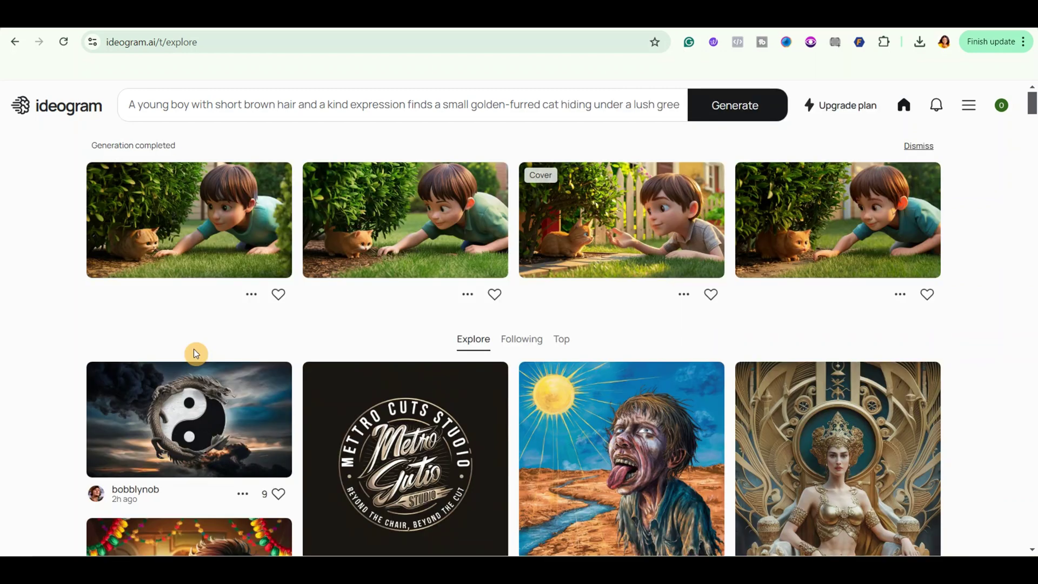
pyautogui.click(184, 227)
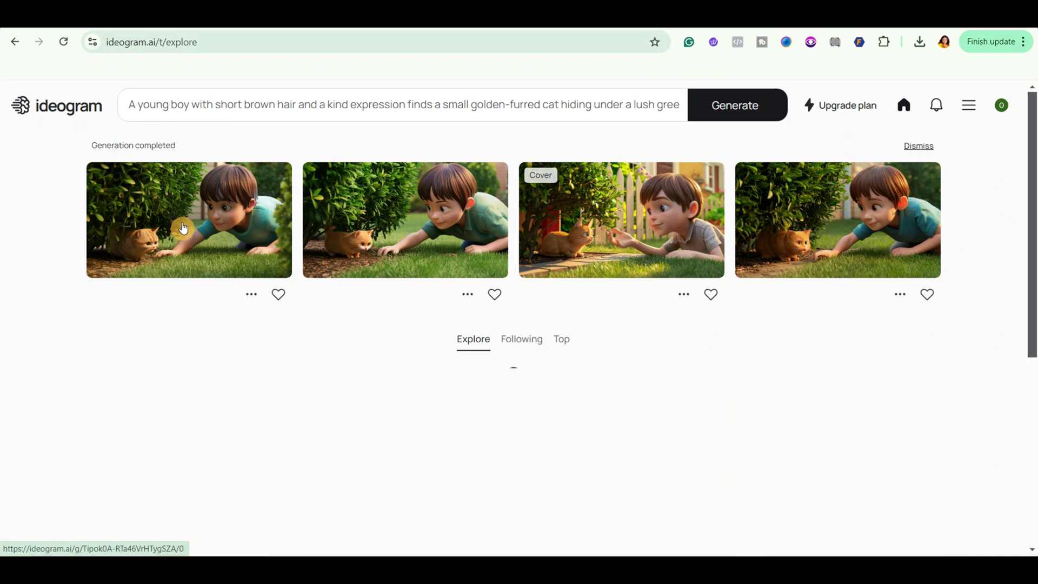
pyautogui.click(867, 290)
pyautogui.click(918, 289)
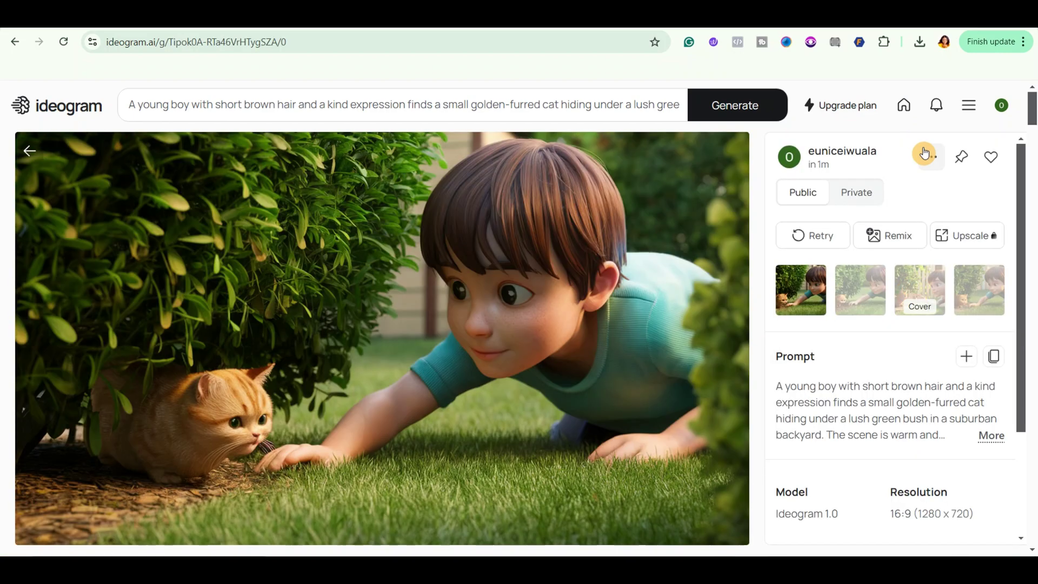
pyautogui.click(931, 157)
pyautogui.moveTo(881, 364)
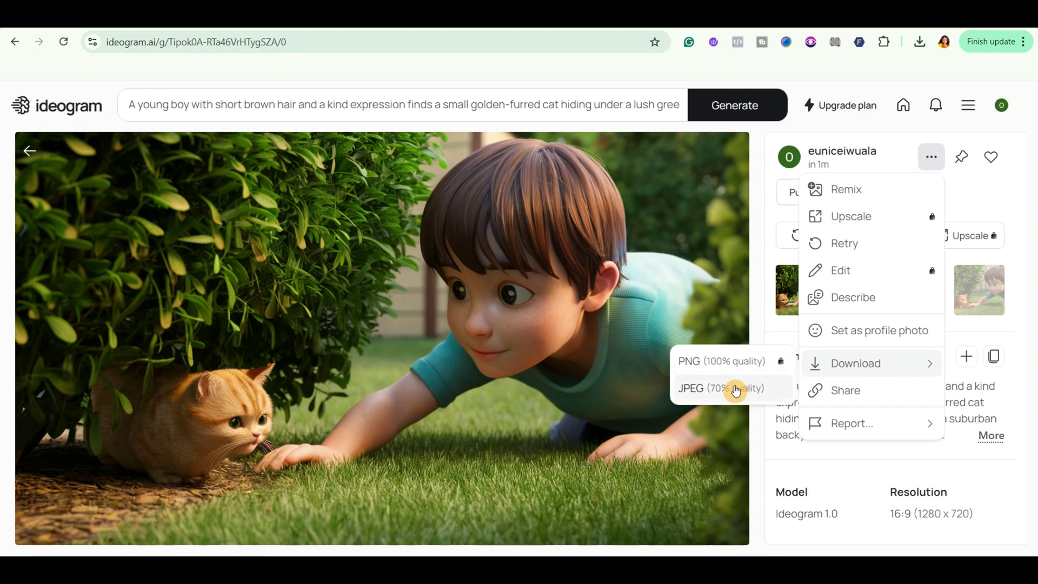
pyautogui.click(735, 390)
pyautogui.click(861, 292)
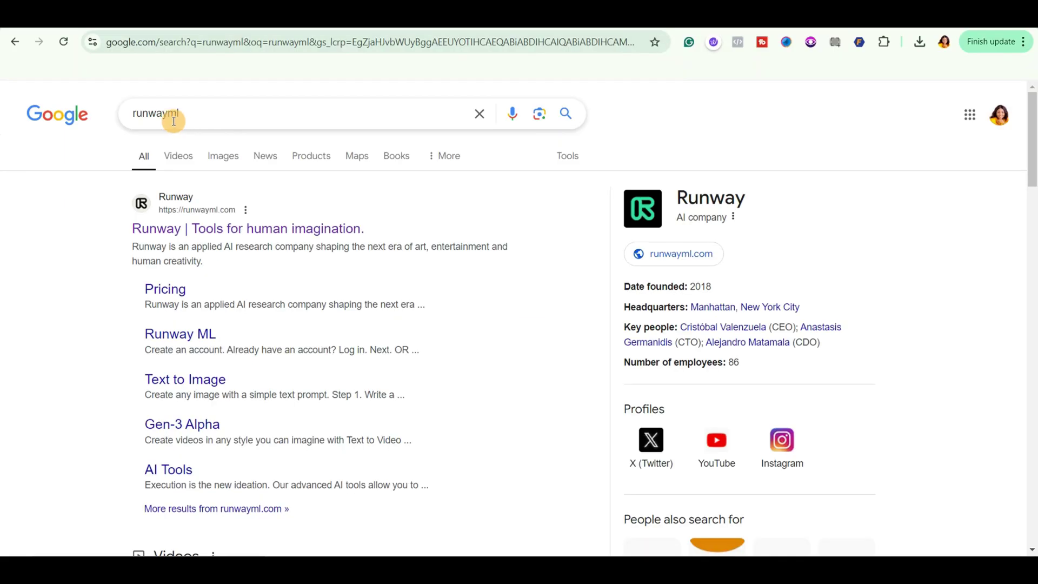
# Upload the heartwarming boy-and-cat image to Runway Gen-2 and set the camera pan to -0.5.
pyautogui.click(216, 231)
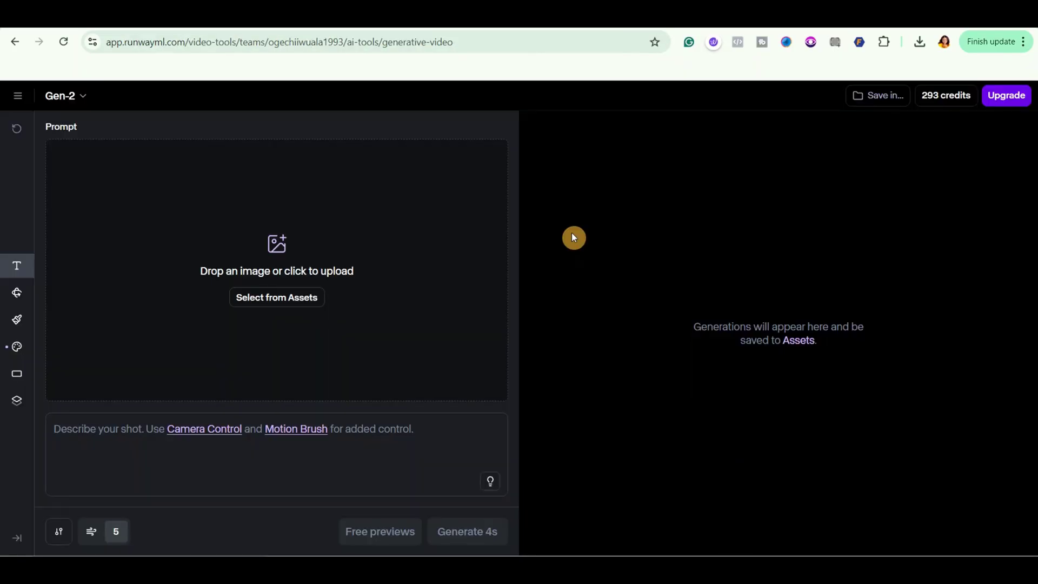
pyautogui.click(276, 245)
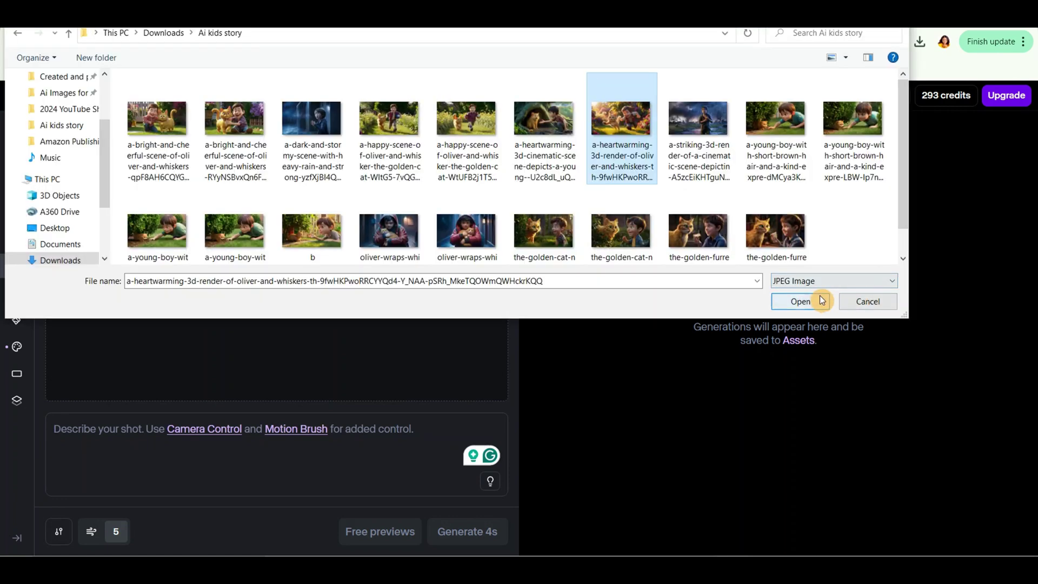
pyautogui.click(821, 300)
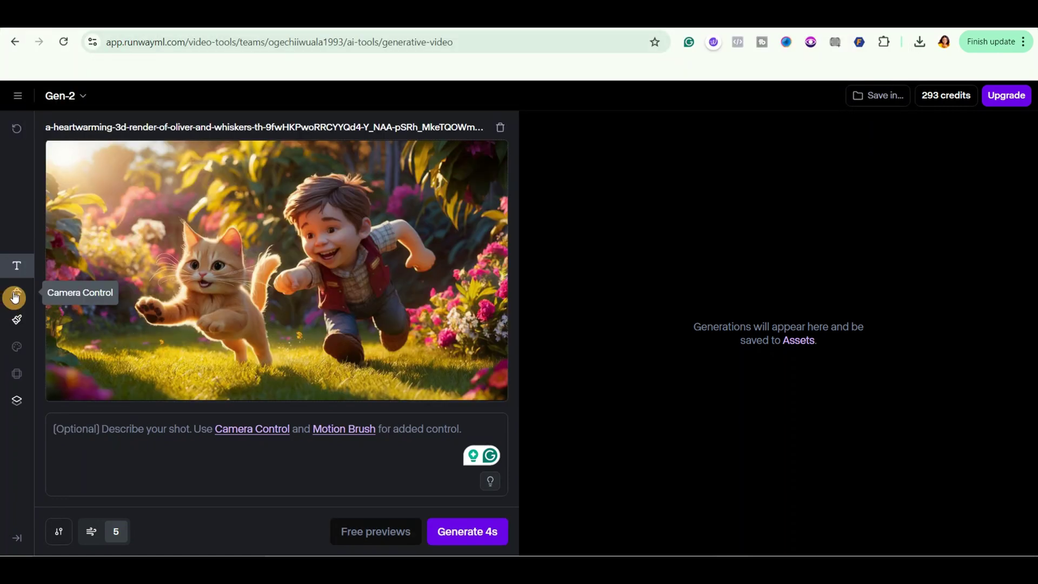
pyautogui.click(15, 296)
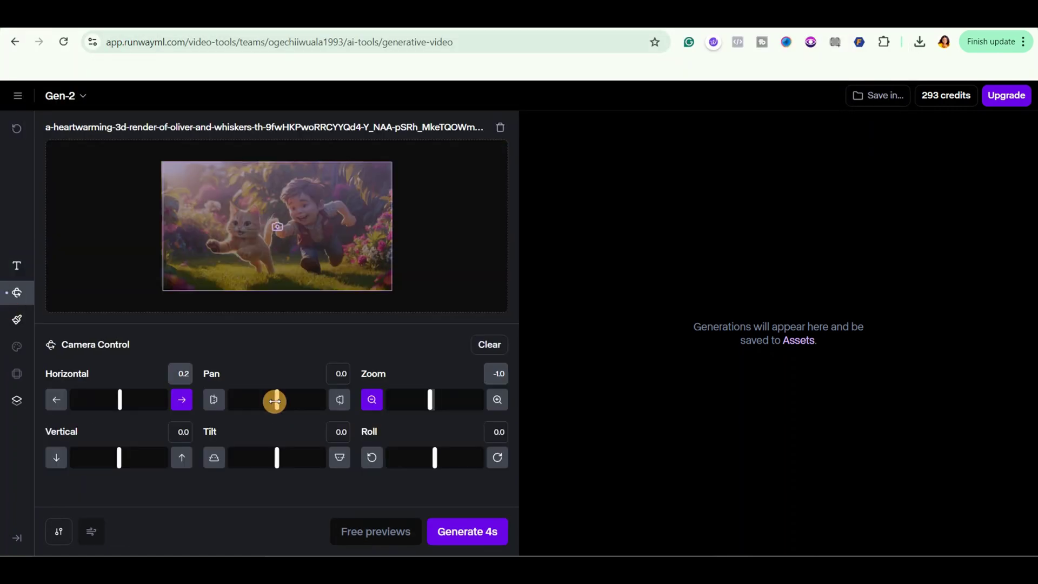
pyautogui.moveTo(275, 401); pyautogui.dragTo(273, 401)
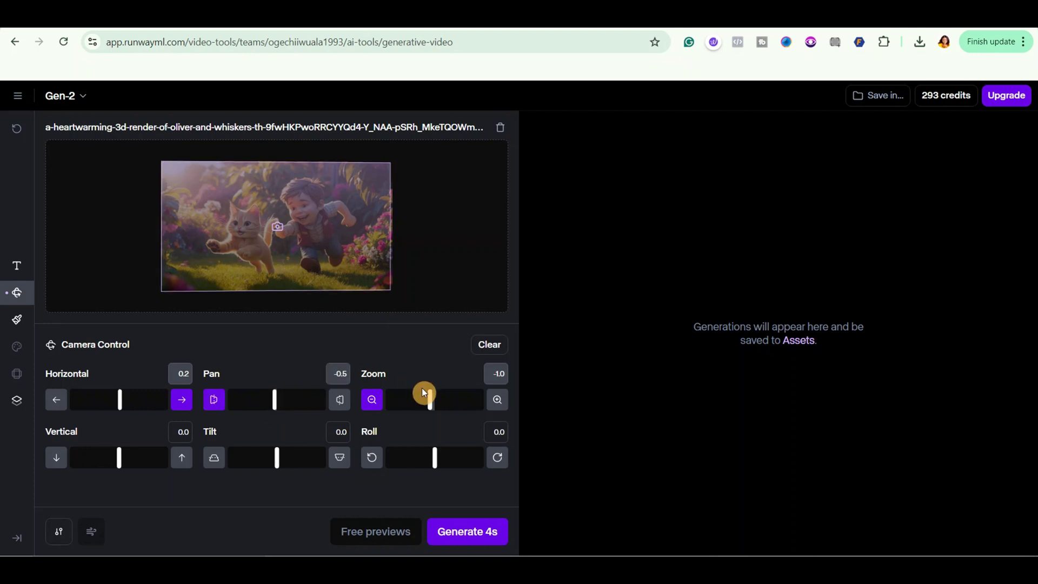
pyautogui.click(13, 321)
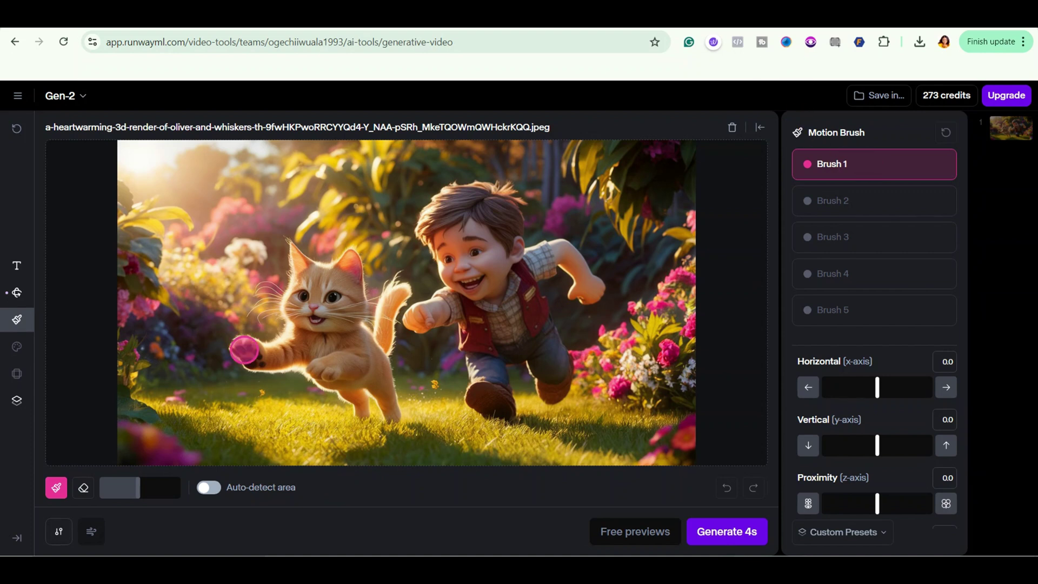
# Paint motion brushes over the cat, the boy and the flowers, setting cat and boy to move left.
pyautogui.moveTo(238, 346)
pyautogui.mouseDown()
pyautogui.moveTo(292, 363)
pyautogui.moveTo(305, 308)
pyautogui.moveTo(298, 254)
pyautogui.moveTo(348, 260)
pyautogui.moveTo(341, 302)
pyautogui.moveTo(373, 389)
pyautogui.mouseUp()
pyautogui.click(880, 202)
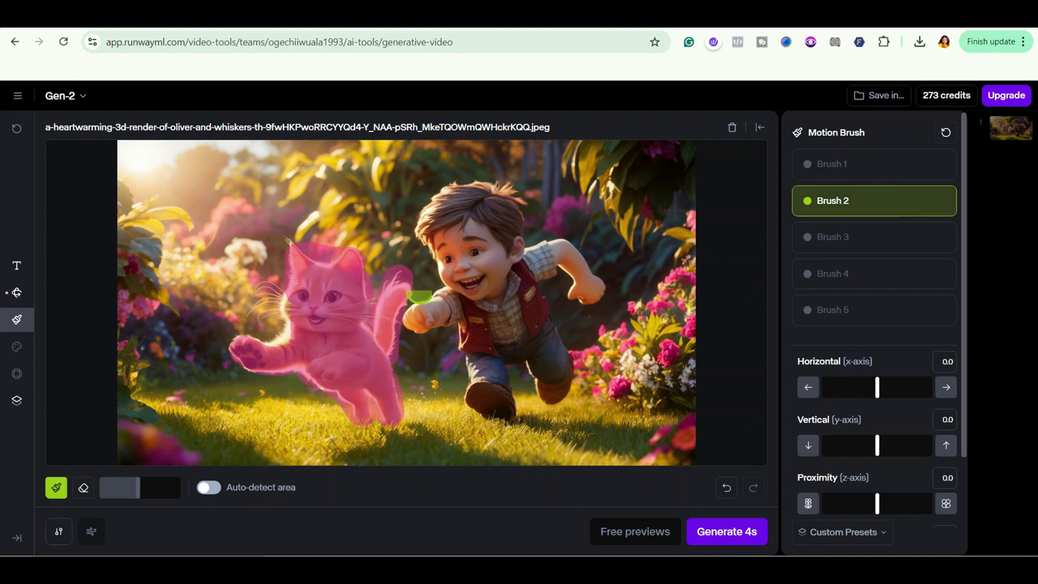
pyautogui.moveTo(471, 354)
pyautogui.mouseDown()
pyautogui.moveTo(495, 403)
pyautogui.moveTo(503, 393)
pyautogui.moveTo(479, 406)
pyautogui.moveTo(574, 286)
pyautogui.moveTo(511, 352)
pyautogui.moveTo(520, 379)
pyautogui.moveTo(529, 327)
pyautogui.moveTo(603, 286)
pyautogui.mouseUp()
pyautogui.click(858, 241)
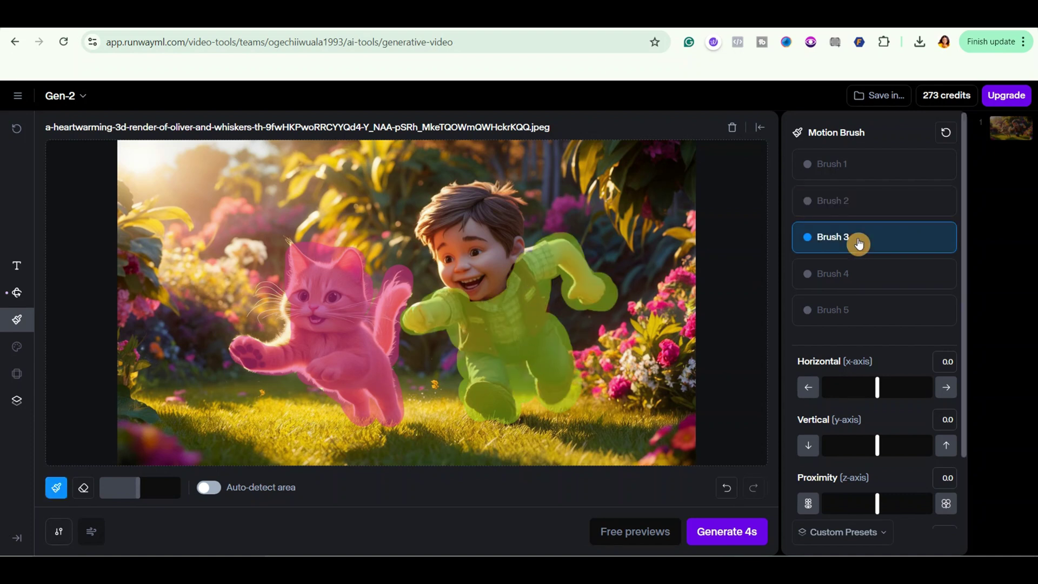
pyautogui.moveTo(657, 349); pyautogui.dragTo(638, 361)
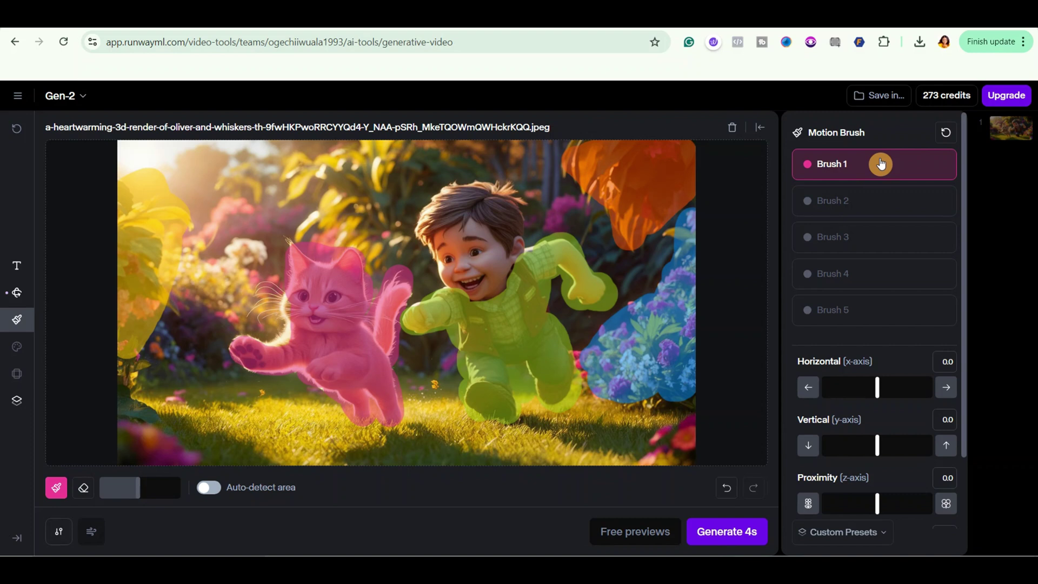
pyautogui.moveTo(875, 387); pyautogui.dragTo(863, 388)
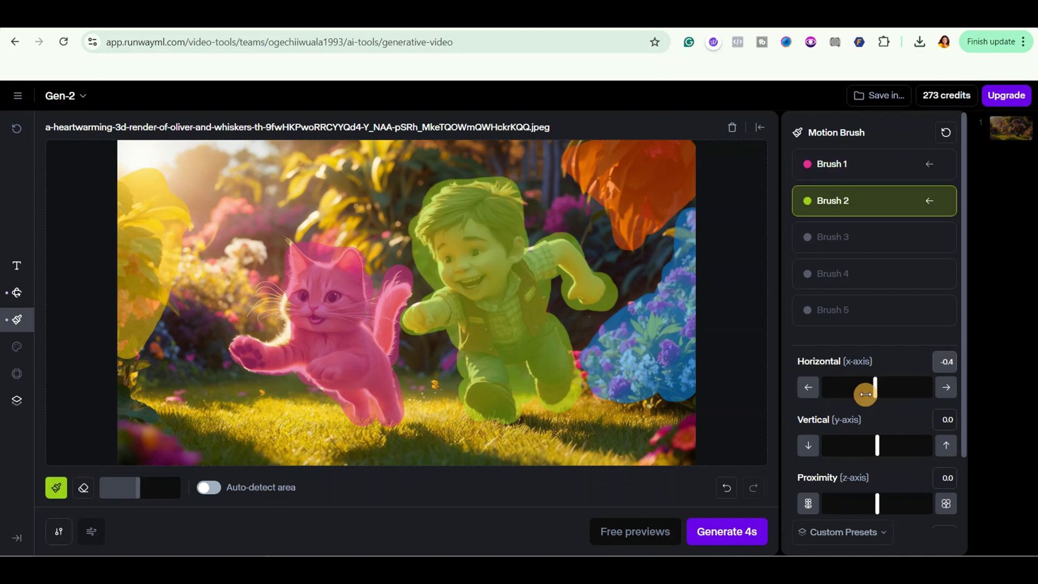
pyautogui.moveTo(866, 391); pyautogui.dragTo(859, 391)
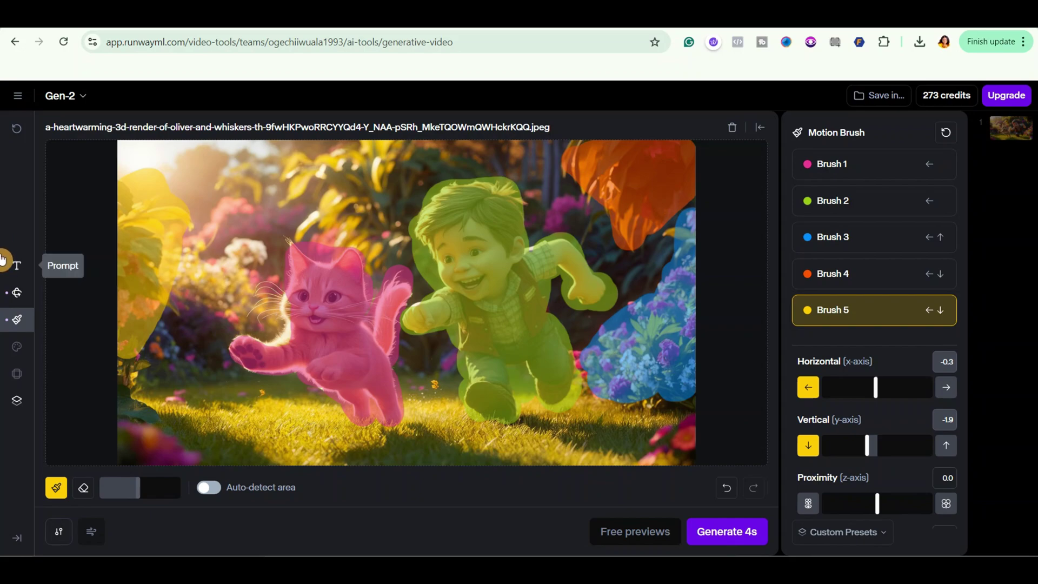
pyautogui.click(14, 265)
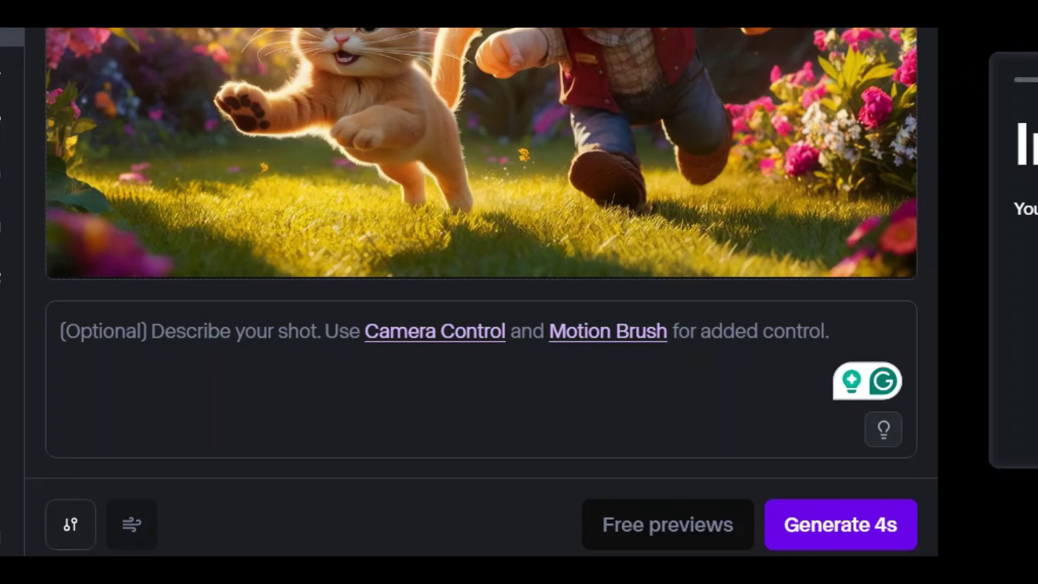
# Generate the 4-second Gen-2 clip and scroll through the resulting videos.
pyautogui.click(826, 538)
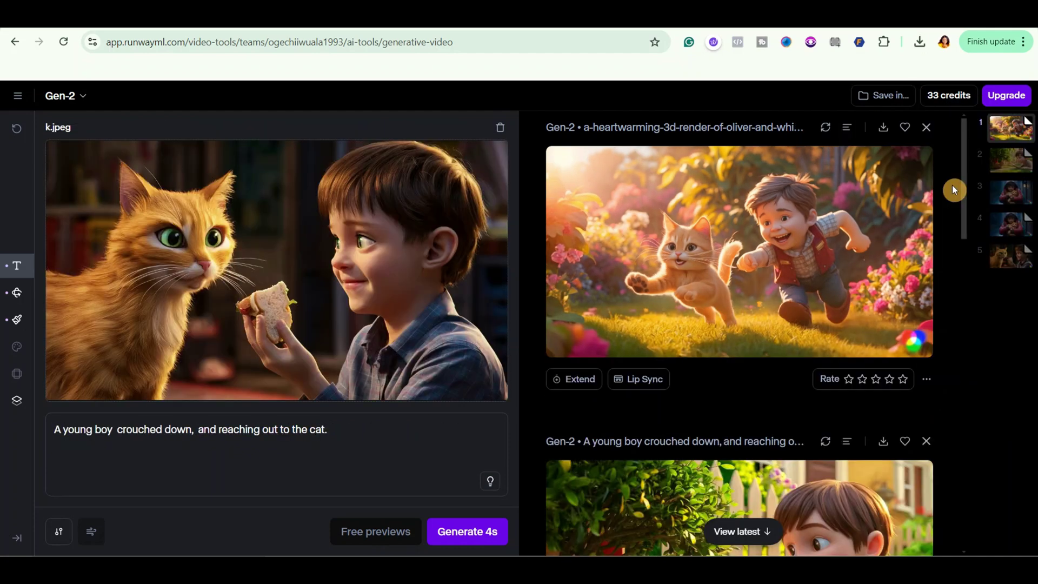
pyautogui.scroll(-15, 952, 185)
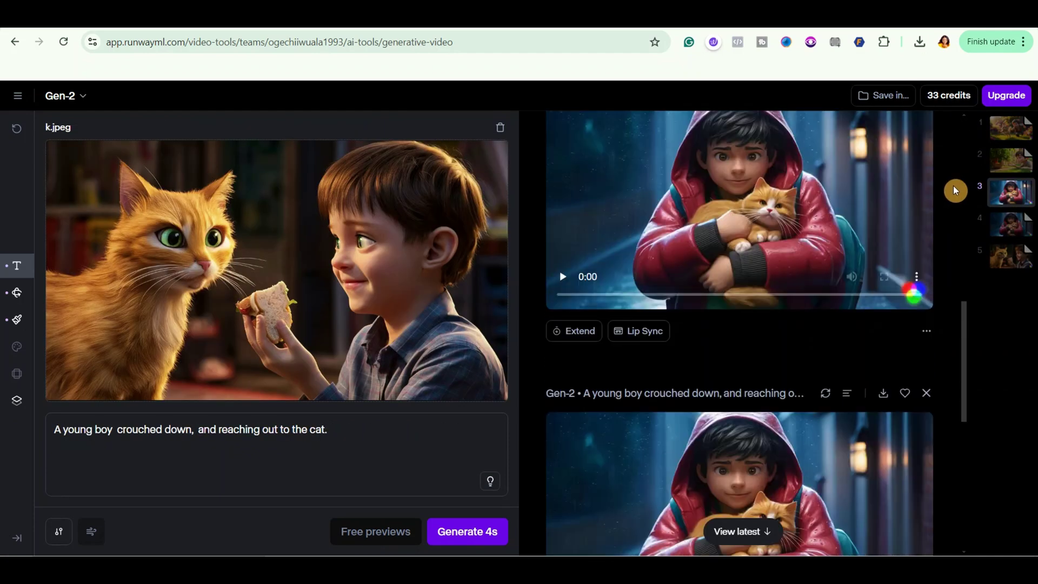
pyautogui.scroll(-1, 953, 186)
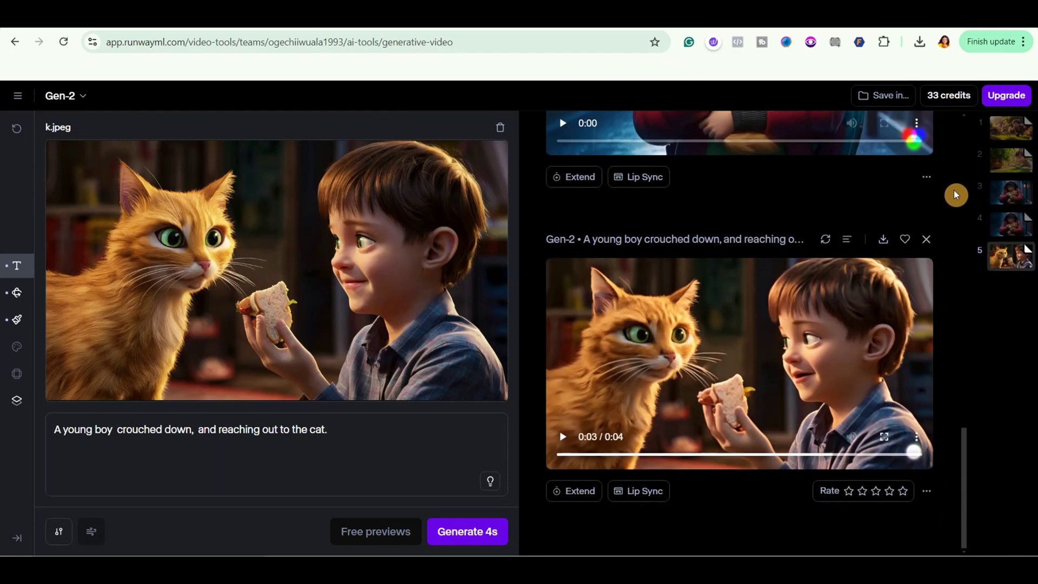
pyautogui.scroll(3, 954, 190)
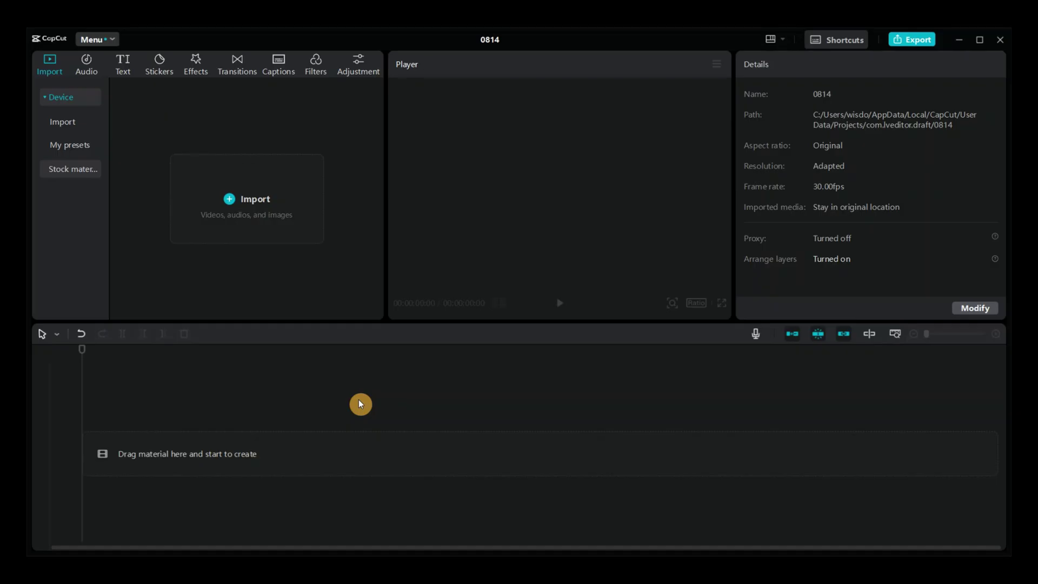
# Place the narration MP3 on the timeline's audio track and play a short preview.
pyautogui.click(231, 204)
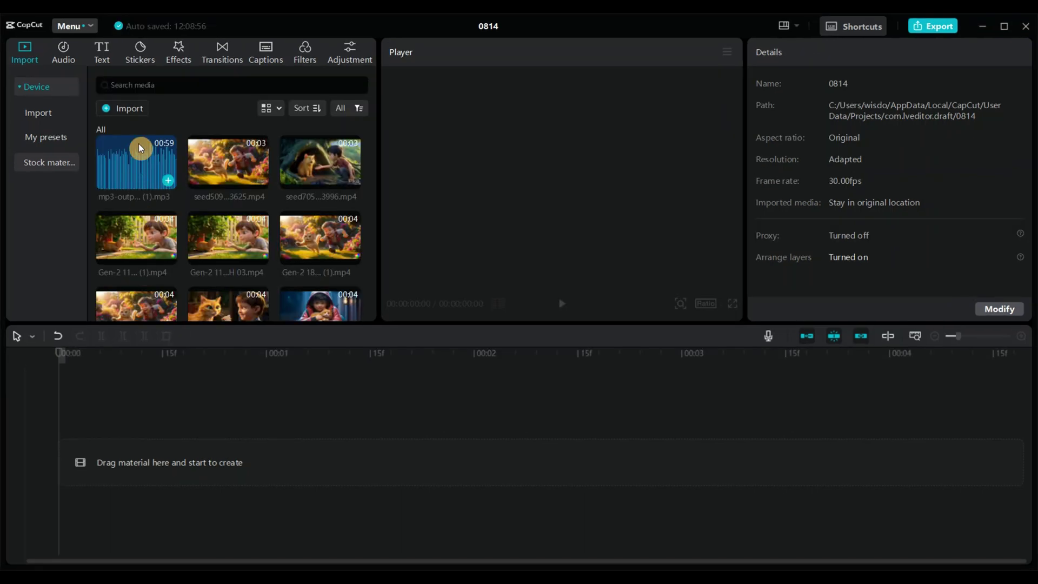
pyautogui.moveTo(134, 161); pyautogui.dragTo(105, 446)
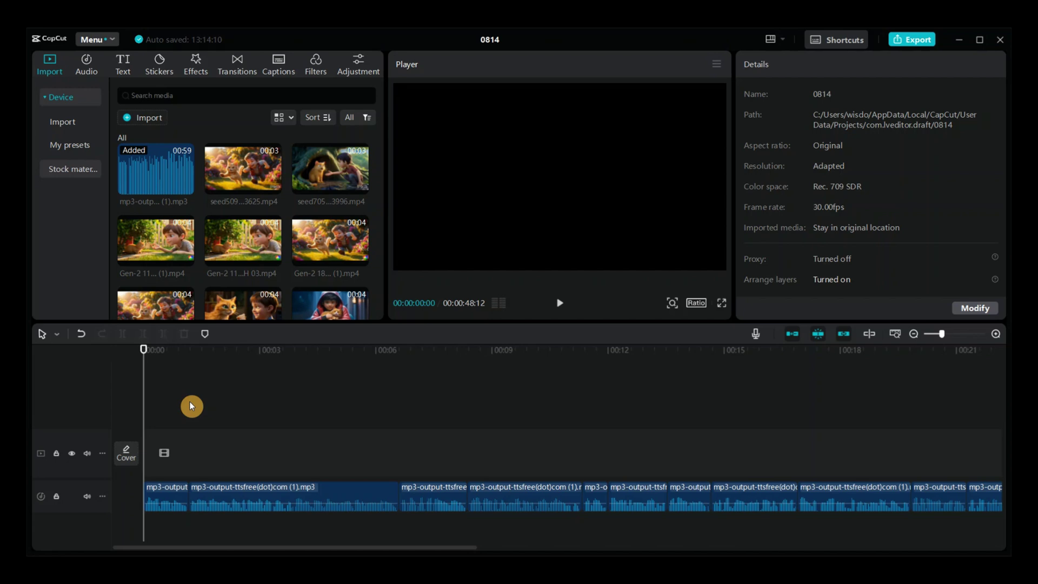
pyautogui.click(561, 306)
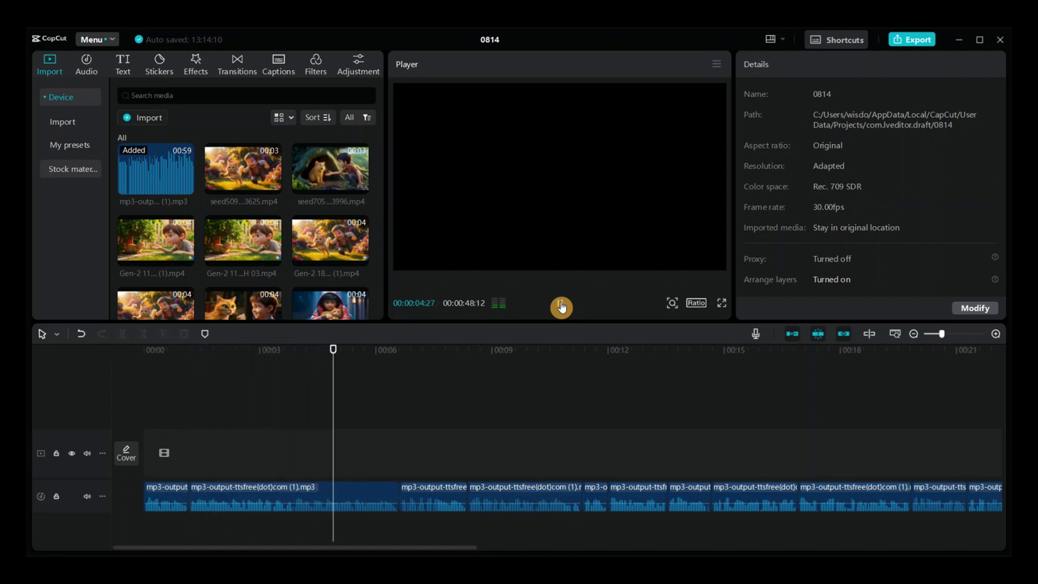
pyautogui.click(561, 307)
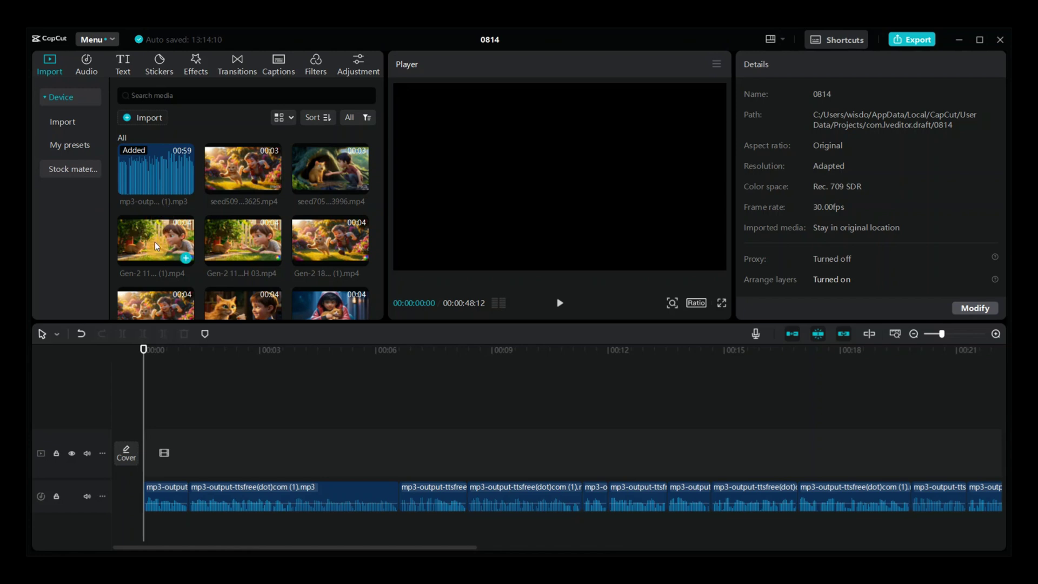
# Add the Gen-2 clip to the timeline, set the project to 16:9, and scale the clips to 102%.
pyautogui.moveTo(155, 241); pyautogui.dragTo(154, 448)
pyautogui.moveTo(306, 547); pyautogui.dragTo(737, 548)
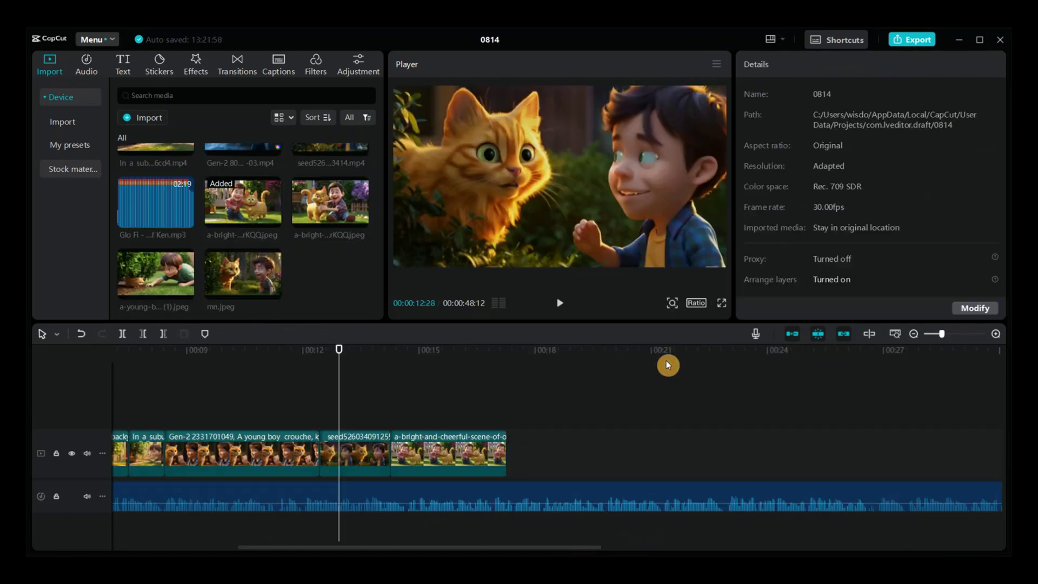
pyautogui.click(696, 302)
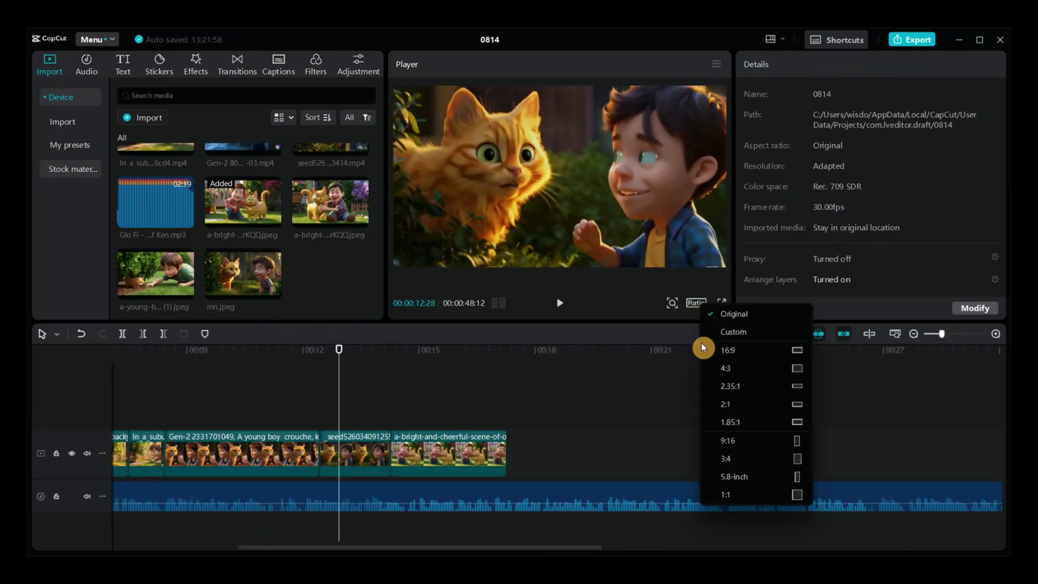
pyautogui.click(739, 350)
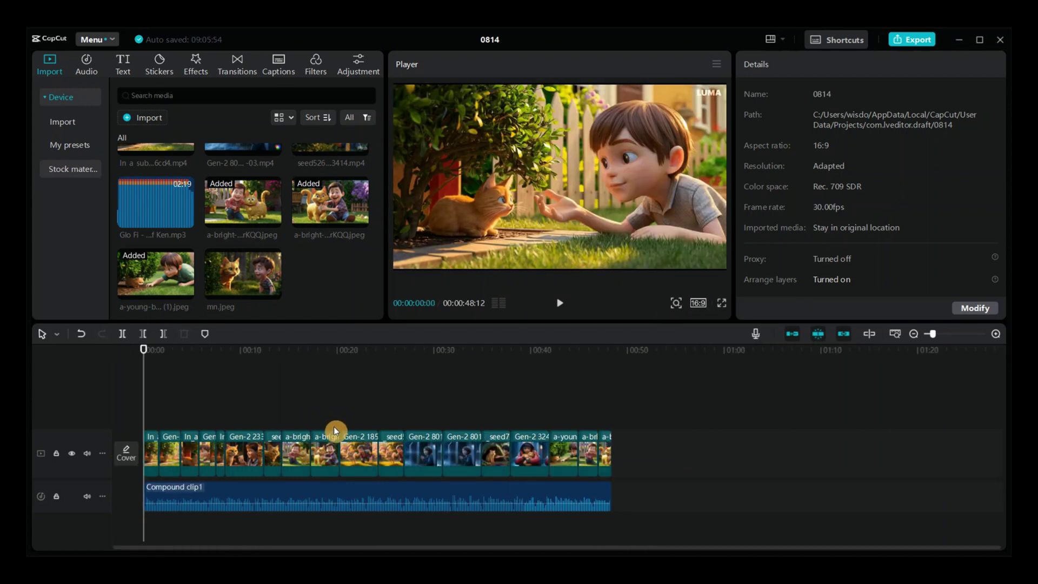
pyautogui.moveTo(60, 461); pyautogui.dragTo(605, 454)
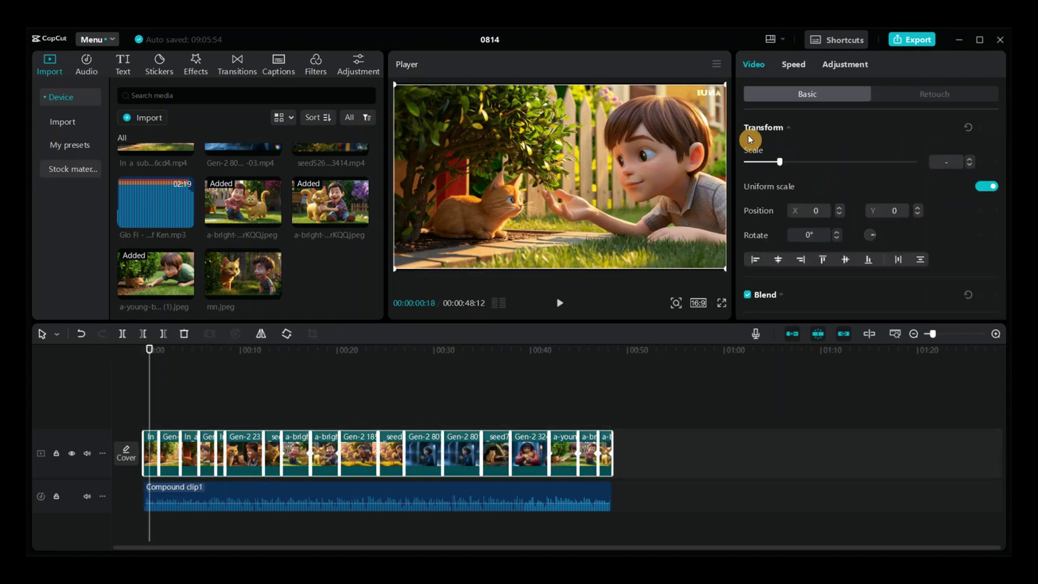
pyautogui.moveTo(780, 162); pyautogui.dragTo(785, 161)
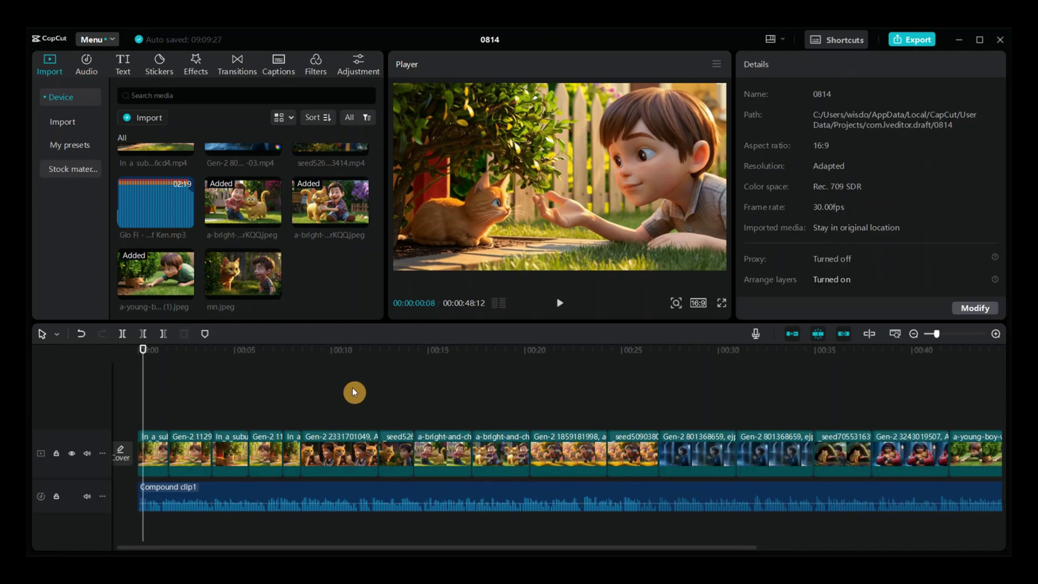
# Add a 0.3s Dissolve between the first two clips, apply it to all junctions, and verify them.
pyautogui.click(236, 63)
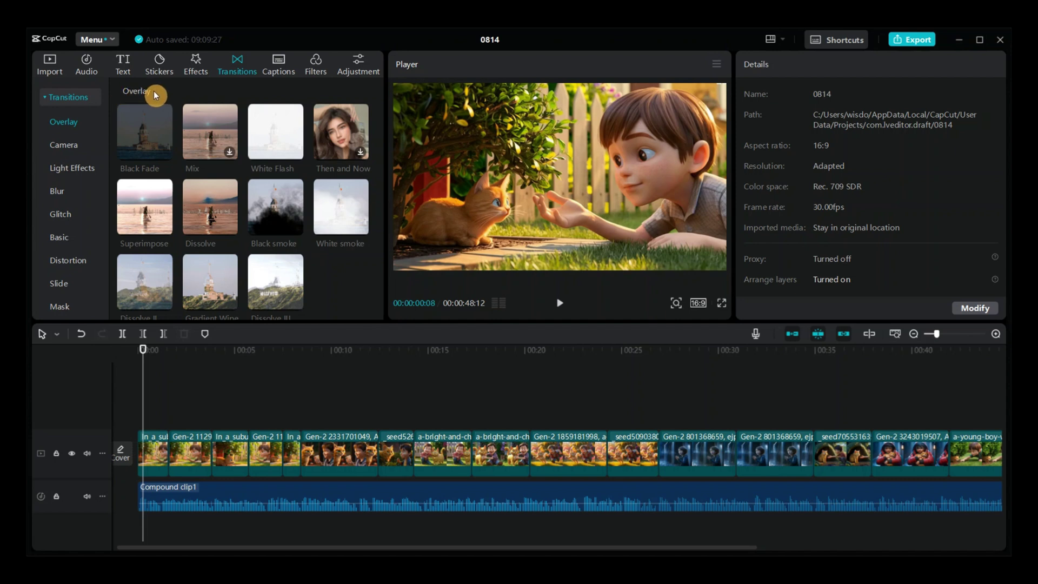
pyautogui.moveTo(211, 216)
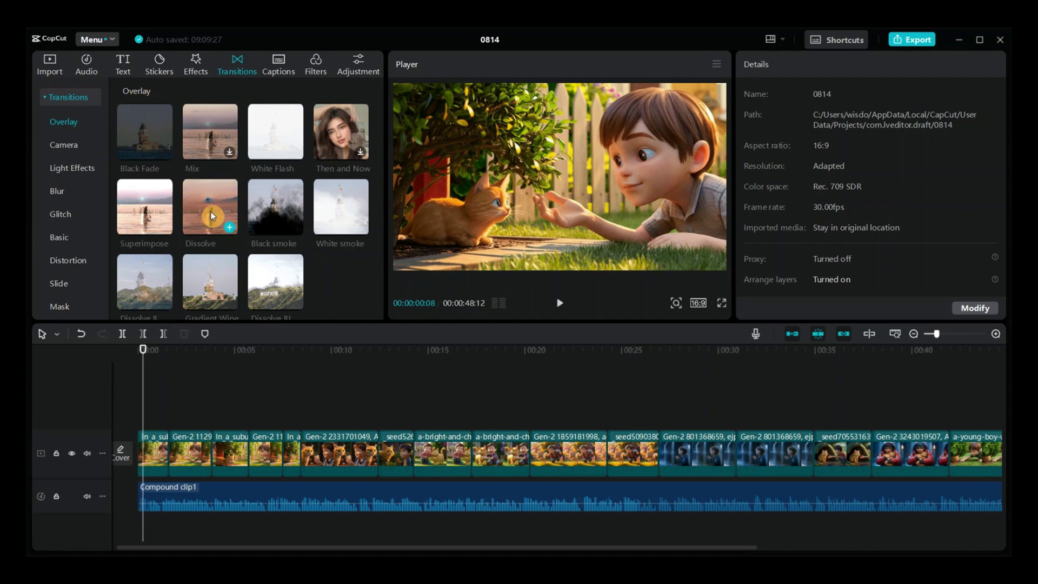
pyautogui.moveTo(204, 243); pyautogui.dragTo(166, 451)
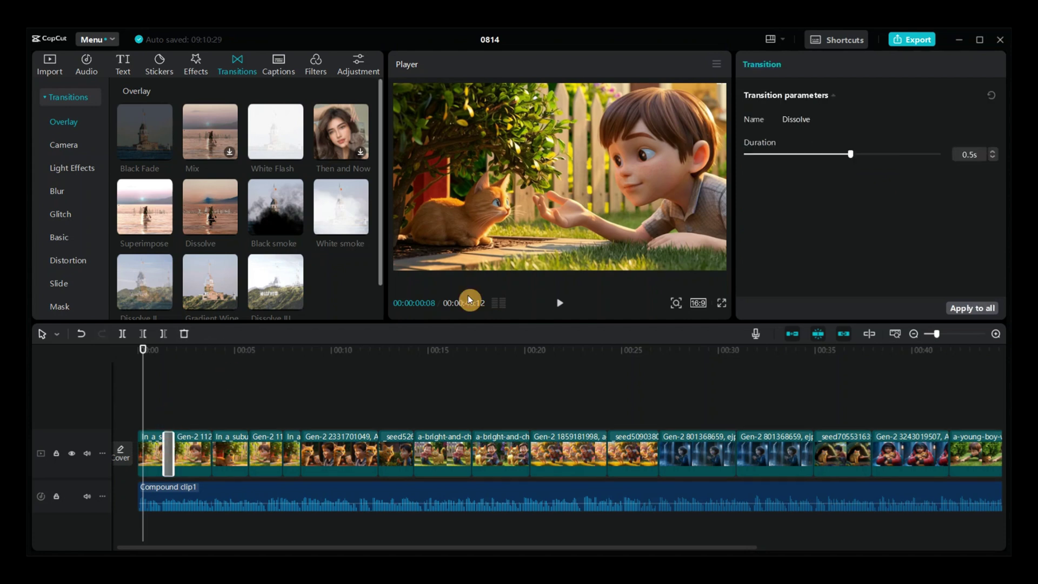
pyautogui.click(993, 158)
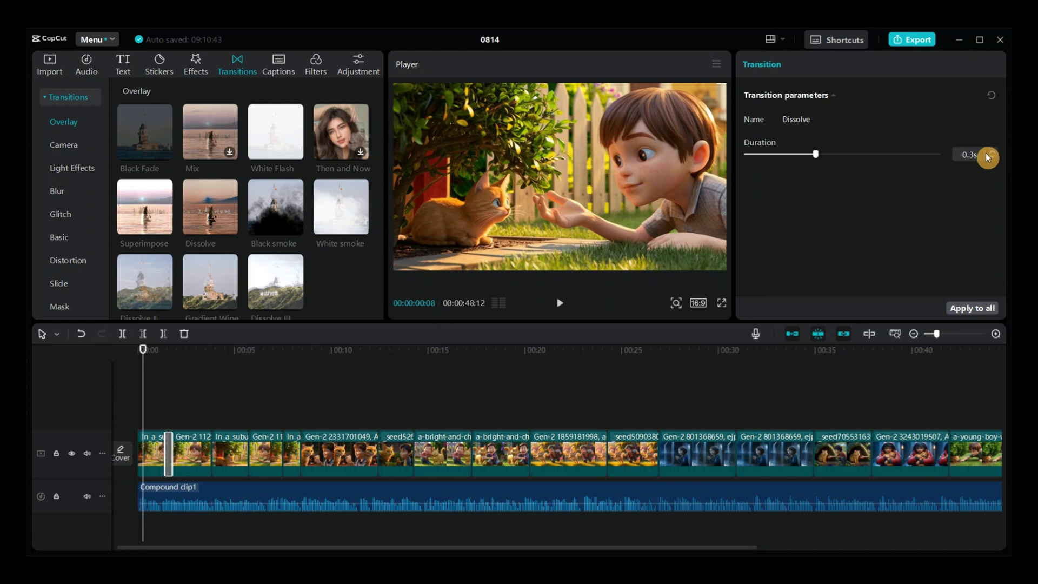
pyautogui.click(967, 309)
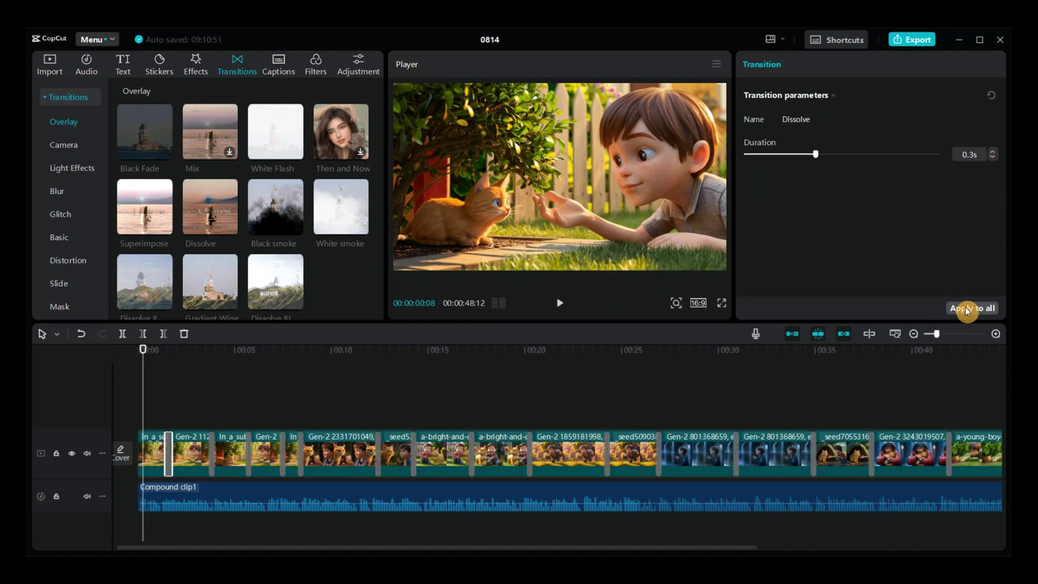
pyautogui.click(278, 446)
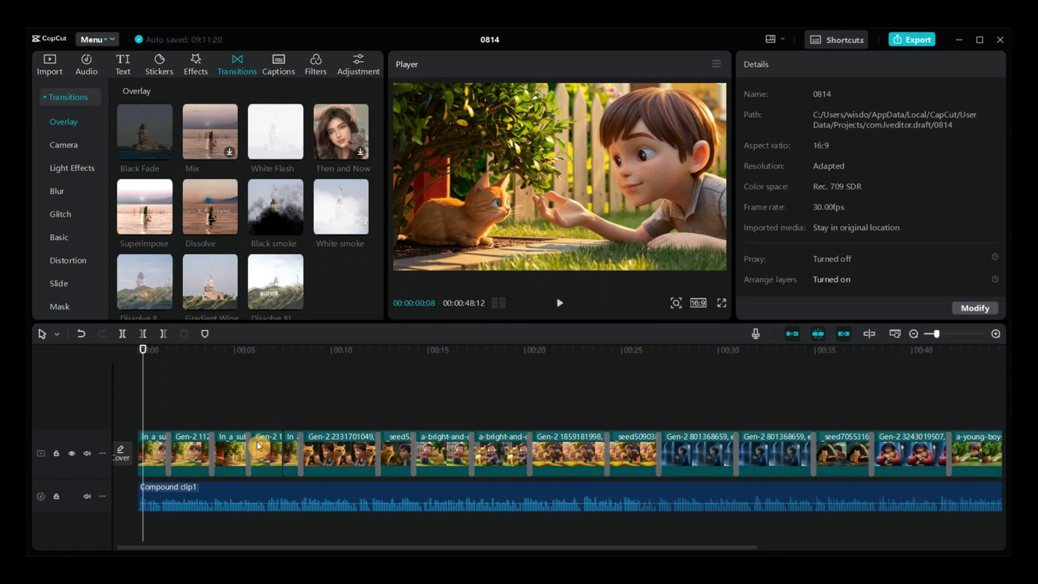
pyautogui.click(212, 449)
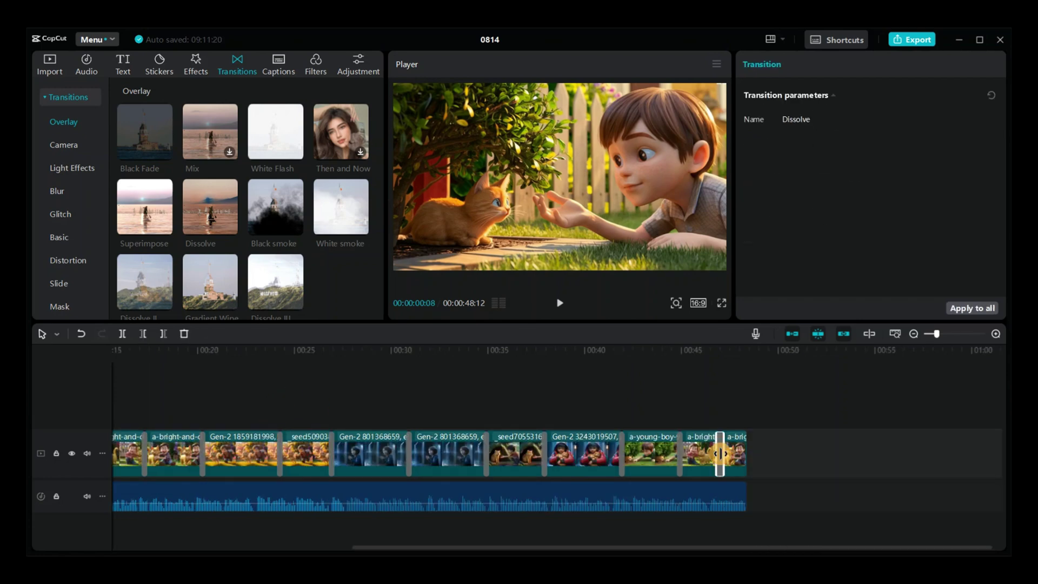
pyautogui.click(564, 543)
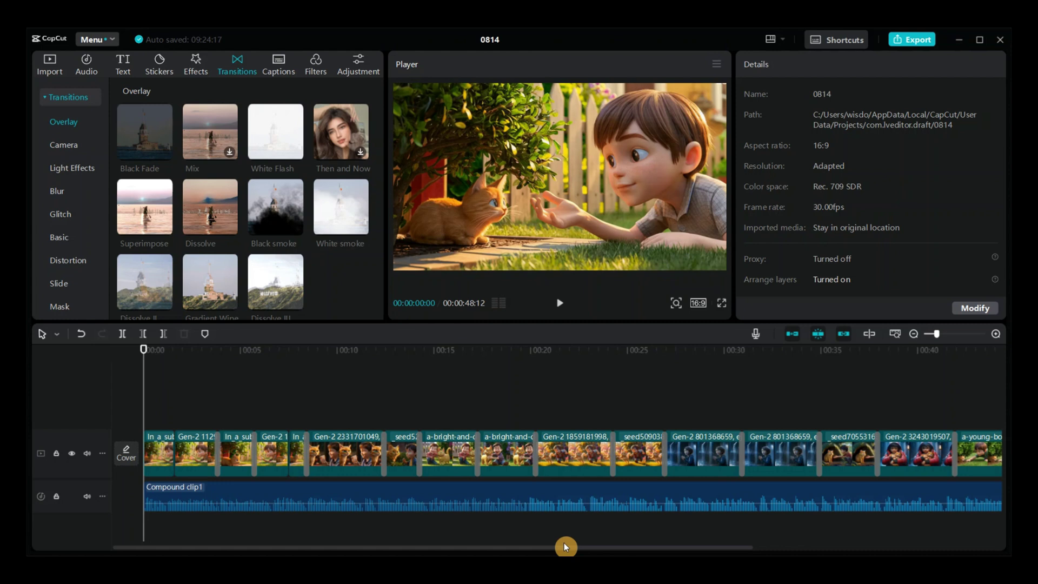
# Add the Halo 2 video effect above the clips and check the Rain effect near 00:26.
pyautogui.click(195, 63)
pyautogui.scroll(-2, 238, 220)
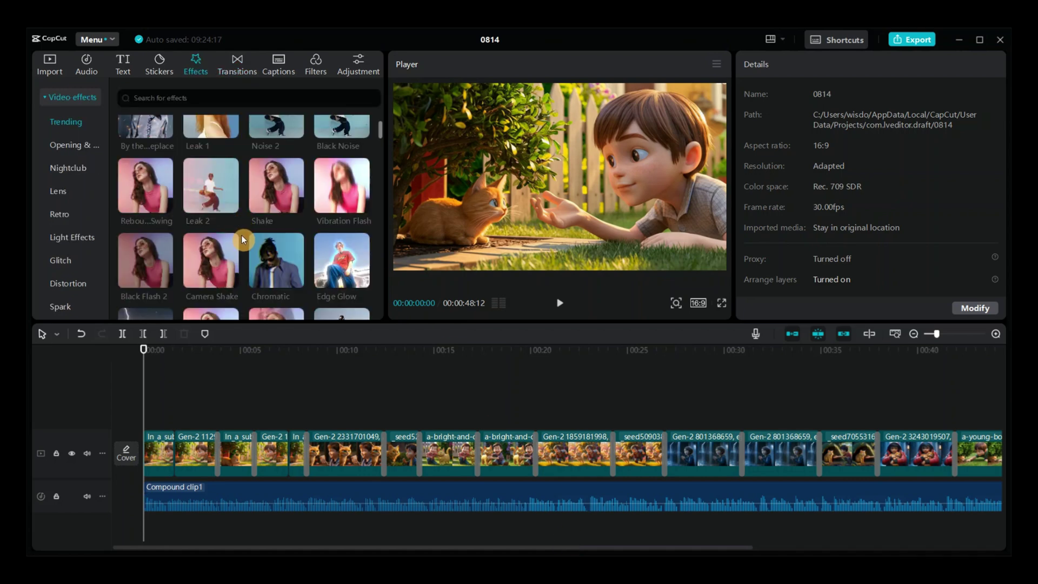
pyautogui.scroll(-2, 244, 240)
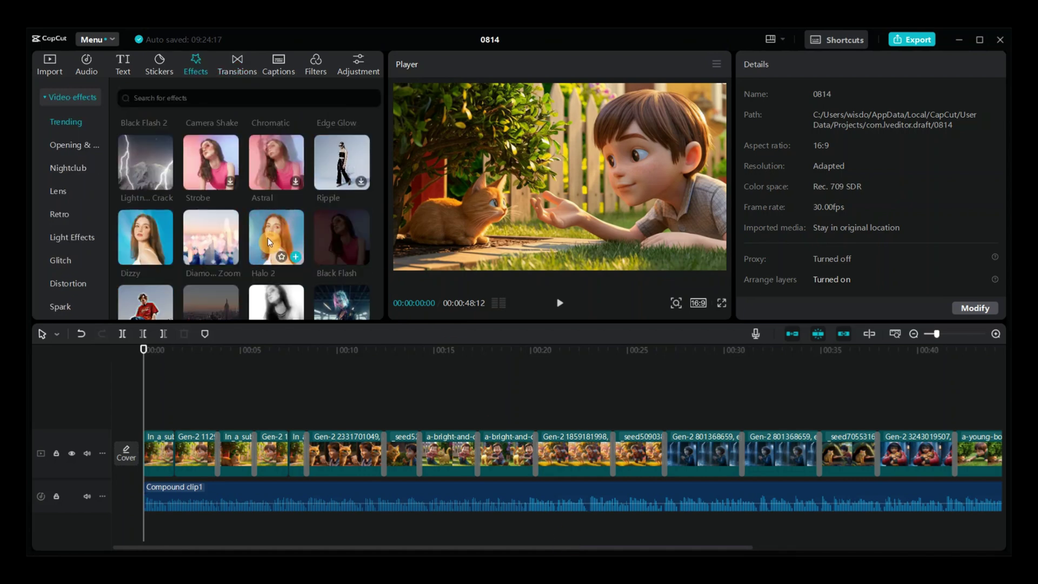
pyautogui.click(268, 236)
pyautogui.moveTo(269, 237); pyautogui.dragTo(154, 419)
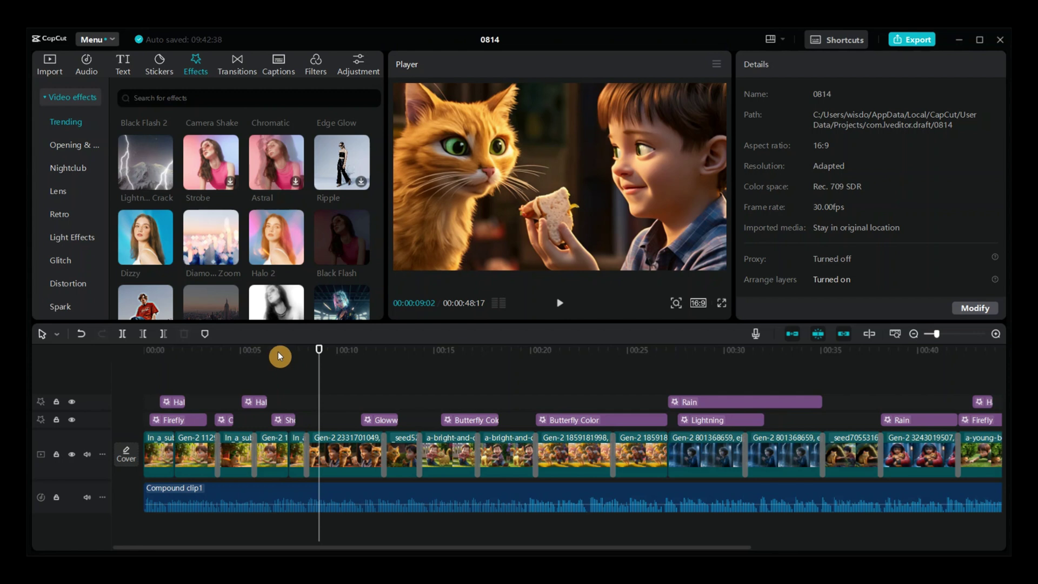
pyautogui.click(669, 364)
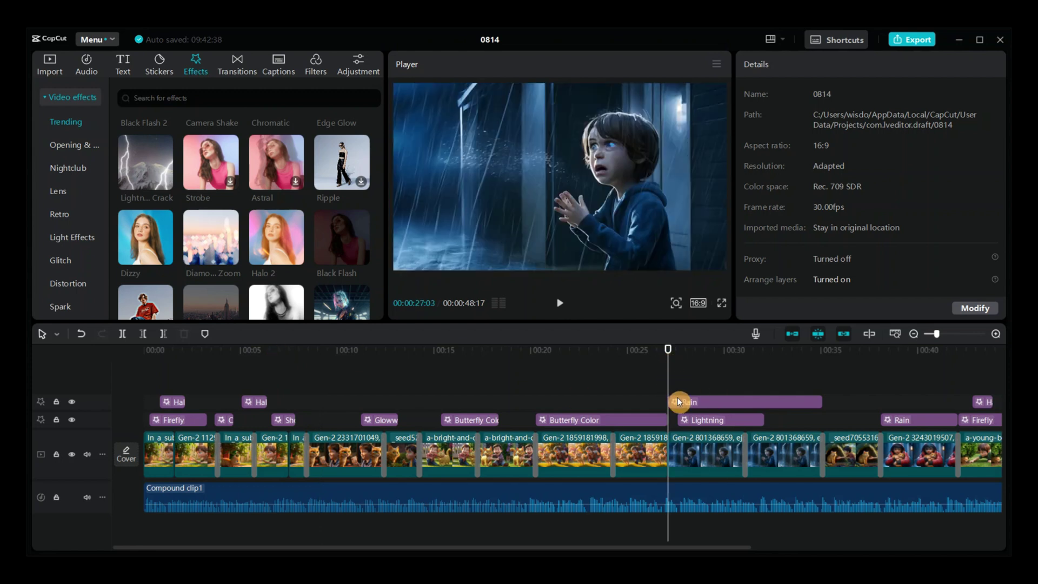
pyautogui.click(688, 402)
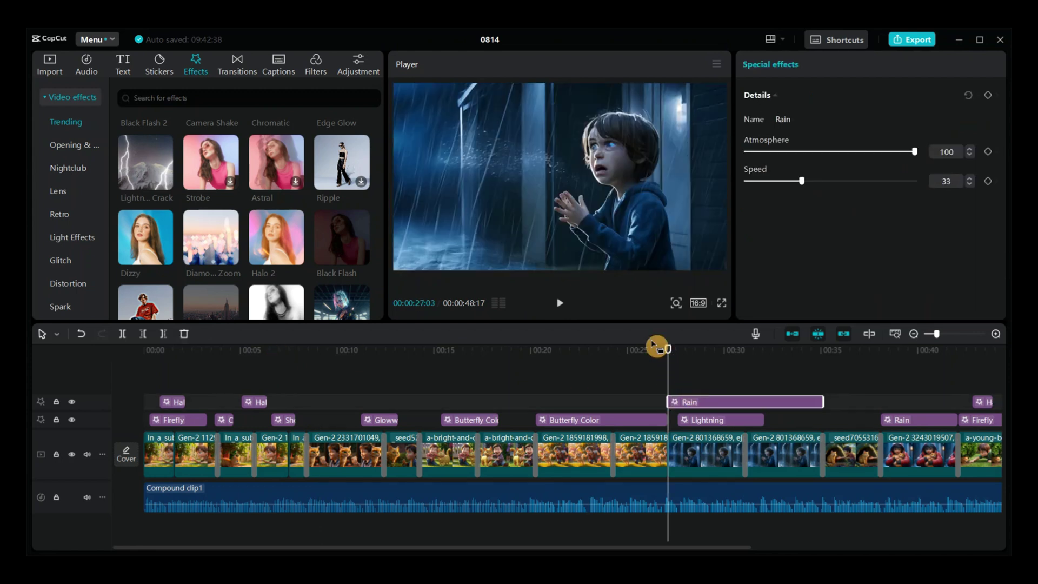
# Add the thunderstorm rain sound at about 00:27 and lower its volume to -15.8dB.
pyautogui.click(88, 63)
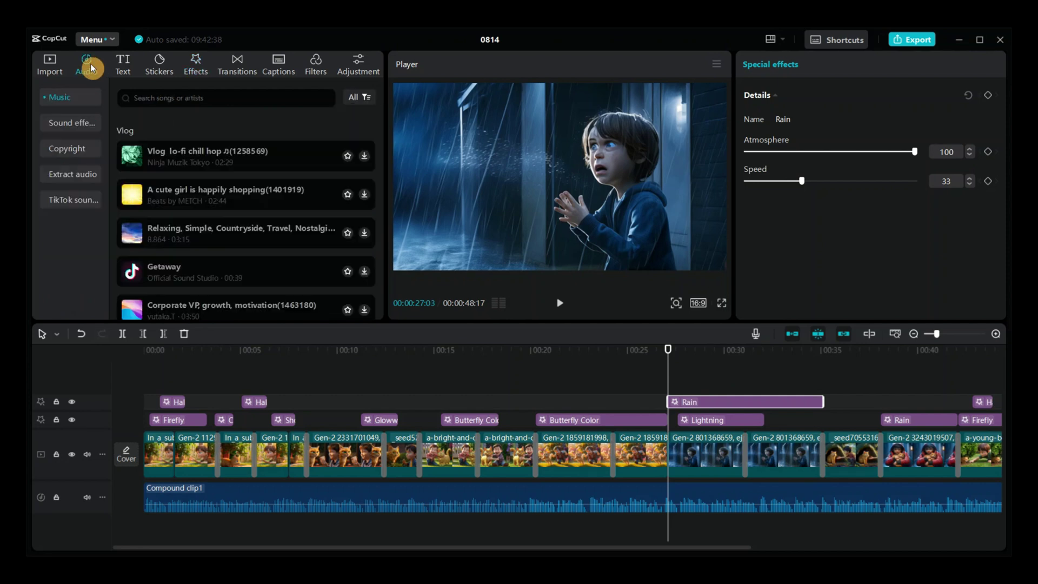
pyautogui.click(155, 98)
pyautogui.write('rain sound effect')
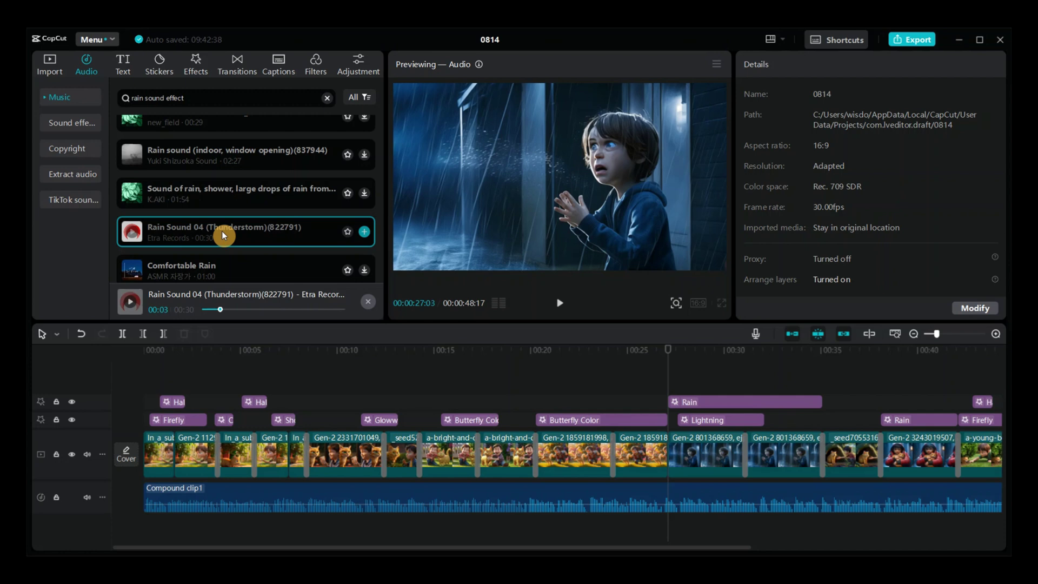
pyautogui.moveTo(222, 232); pyautogui.dragTo(668, 535)
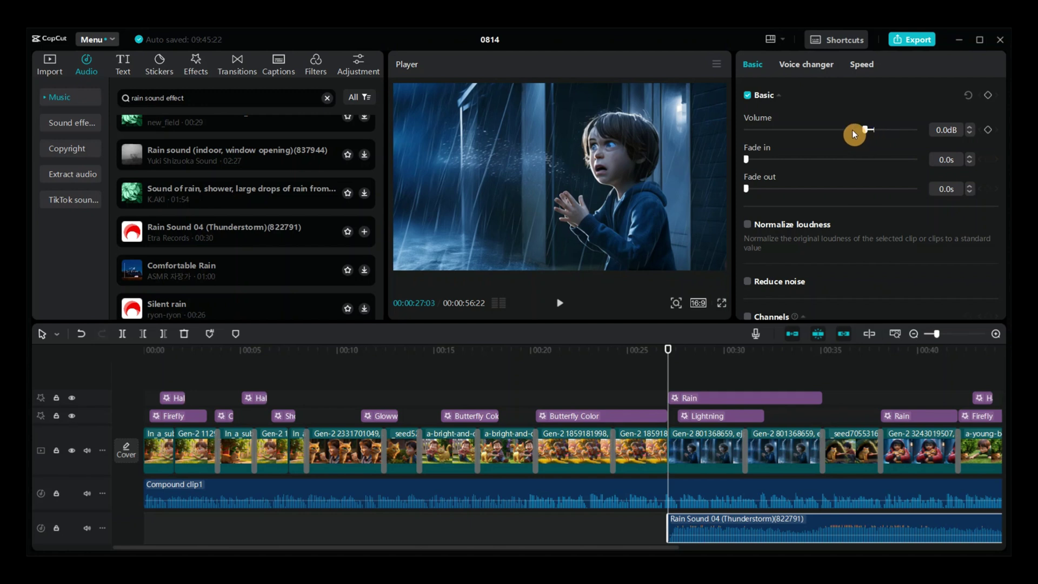
pyautogui.moveTo(853, 132); pyautogui.dragTo(833, 130)
# Add Glo Fi as background music and lower its volume to -11.2dB.
pyautogui.click(831, 403)
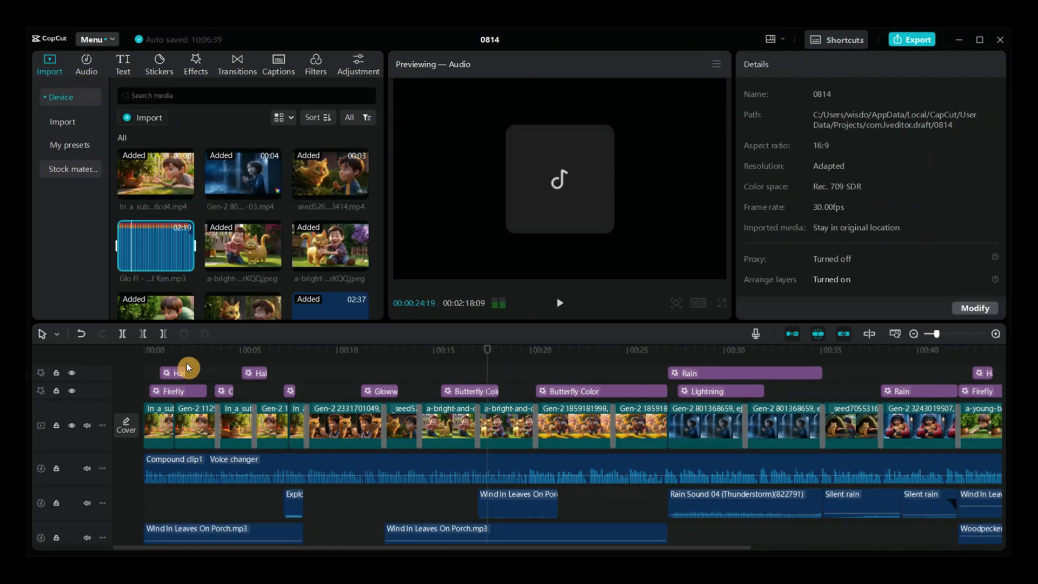
pyautogui.scroll(-1, 199, 394)
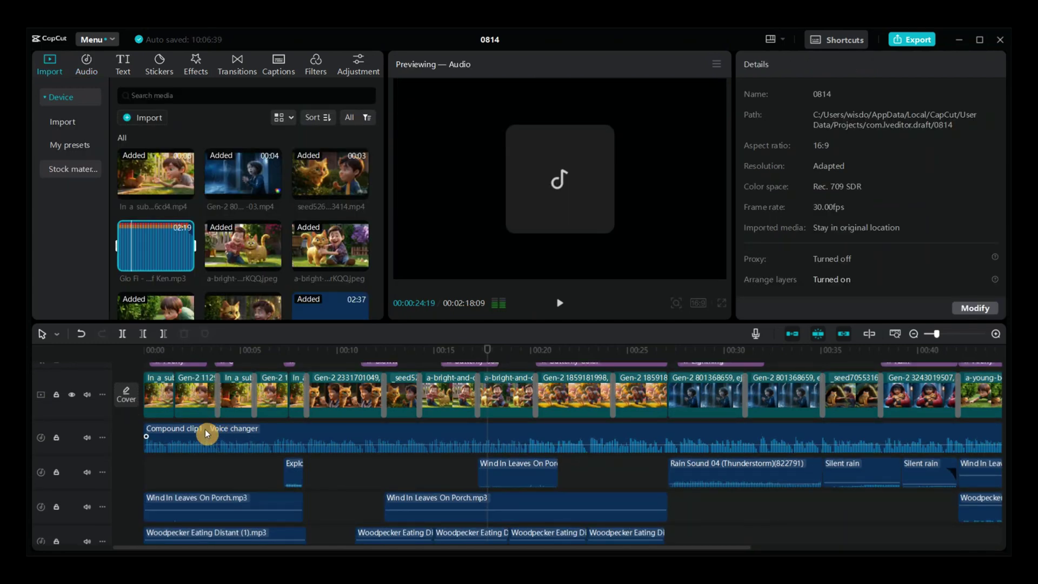
pyautogui.scroll(1, 205, 429)
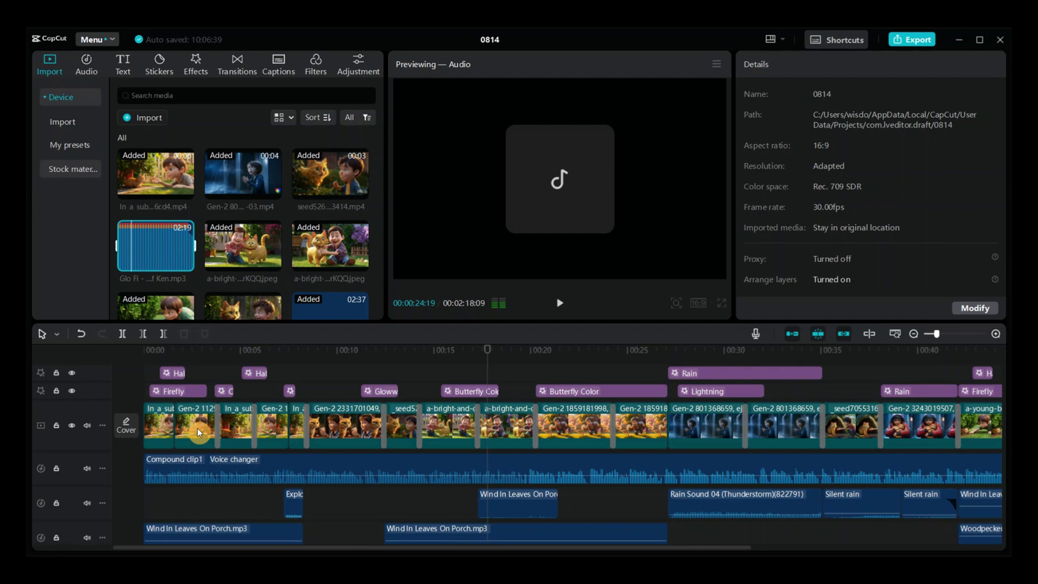
pyautogui.moveTo(156, 246); pyautogui.dragTo(137, 515)
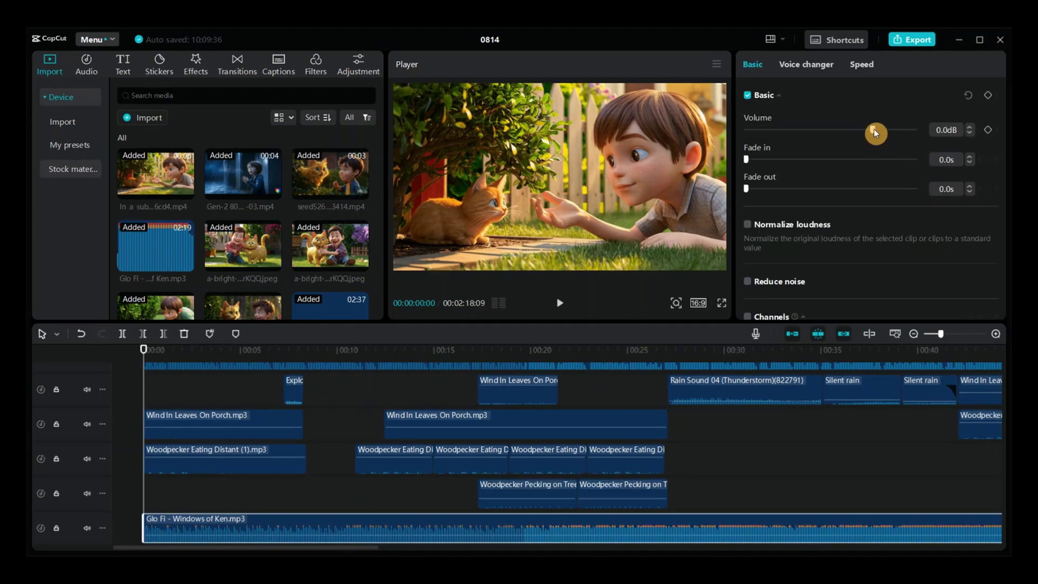
pyautogui.moveTo(873, 131); pyautogui.dragTo(846, 132)
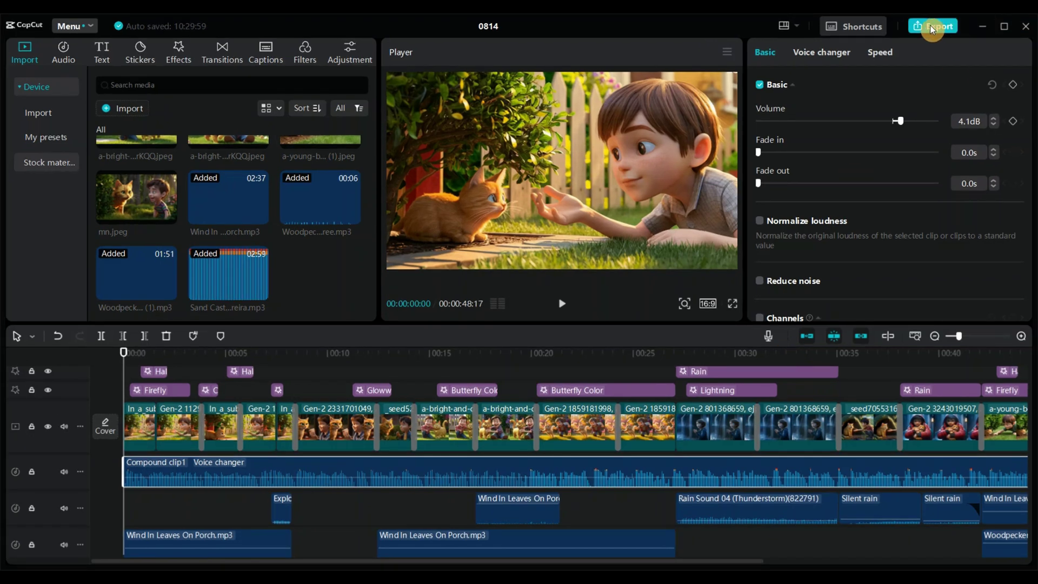
# Export the video as 'Alex and the golden cat' at 4K resolution.
pyautogui.click(932, 28)
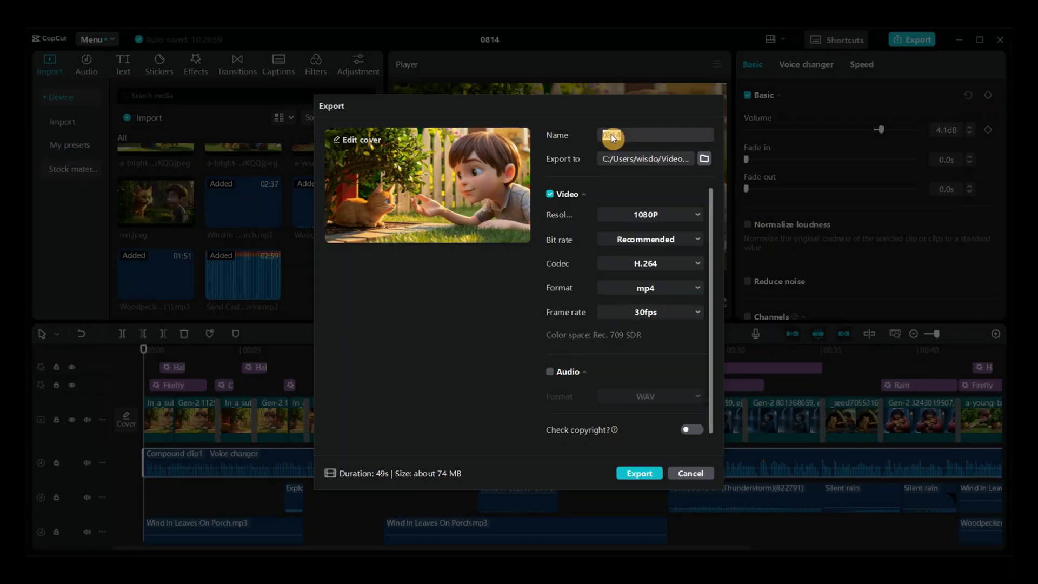
pyautogui.write('Alex and the golden cat')
pyautogui.click(681, 215)
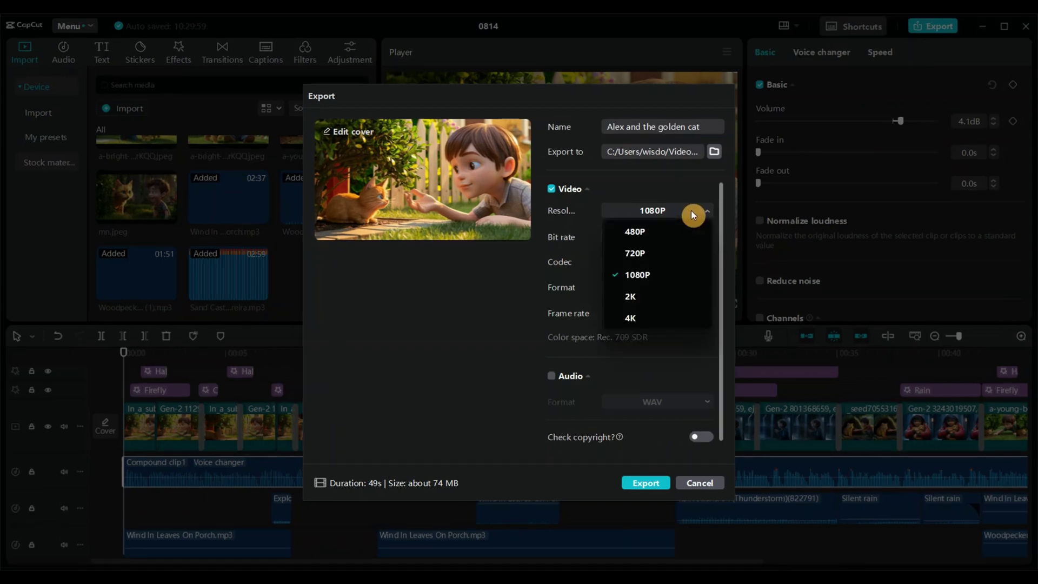
pyautogui.click(653, 316)
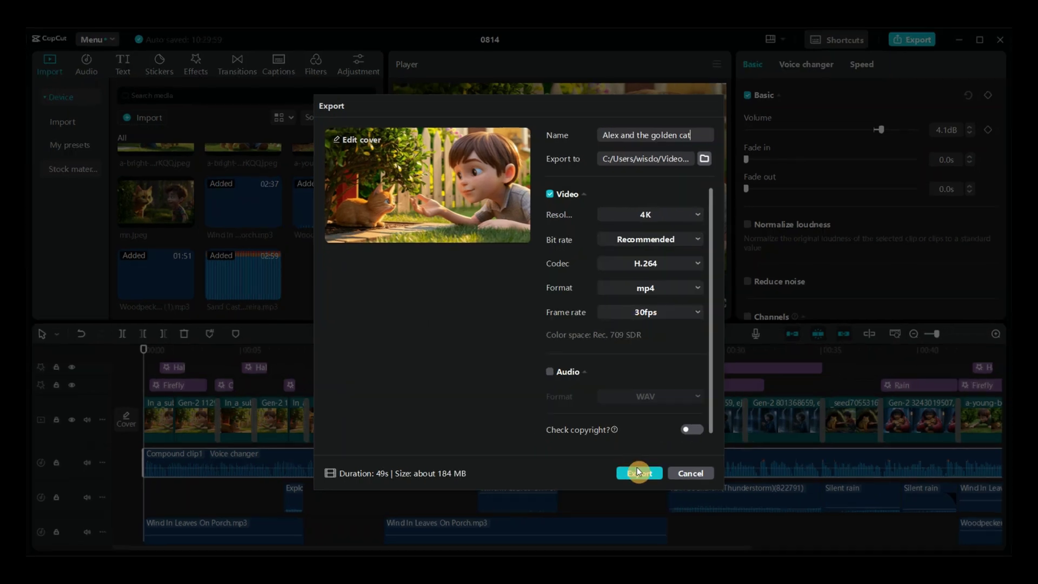
pyautogui.click(640, 473)
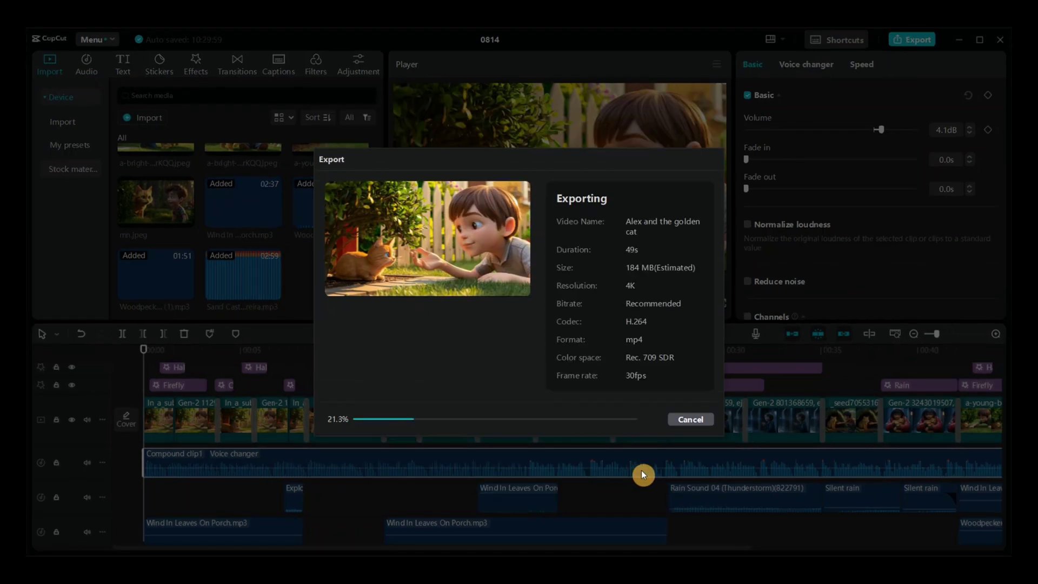